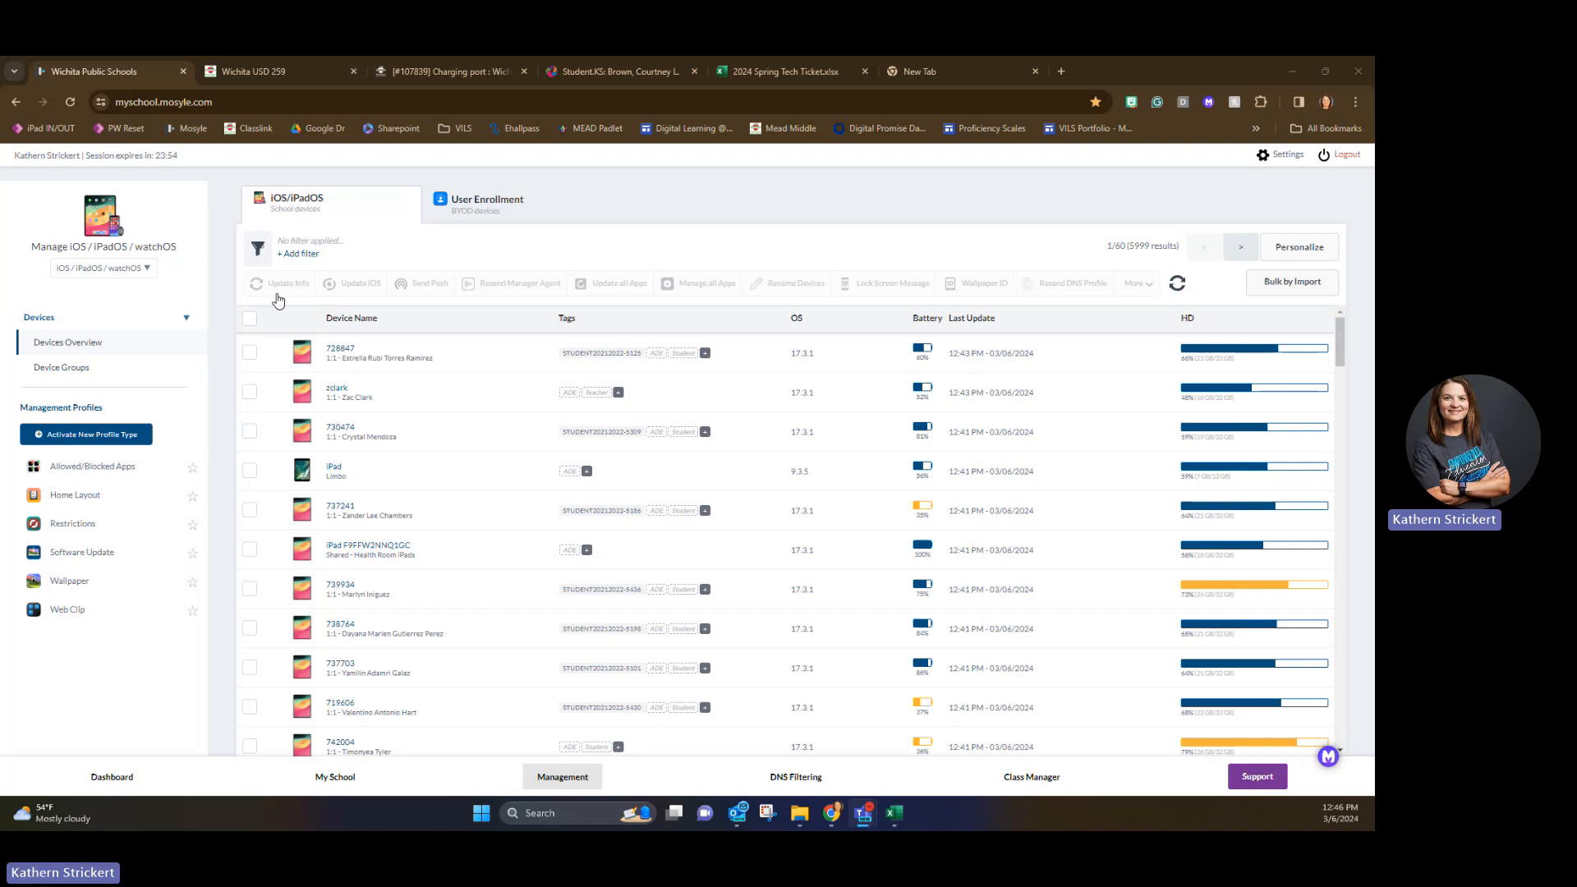
# Open the Mead Sleep Settings profile in the Allowed/Blocked Apps management profiles.
pyautogui.rightClick(72, 468)
pyautogui.rightClick(62, 467)
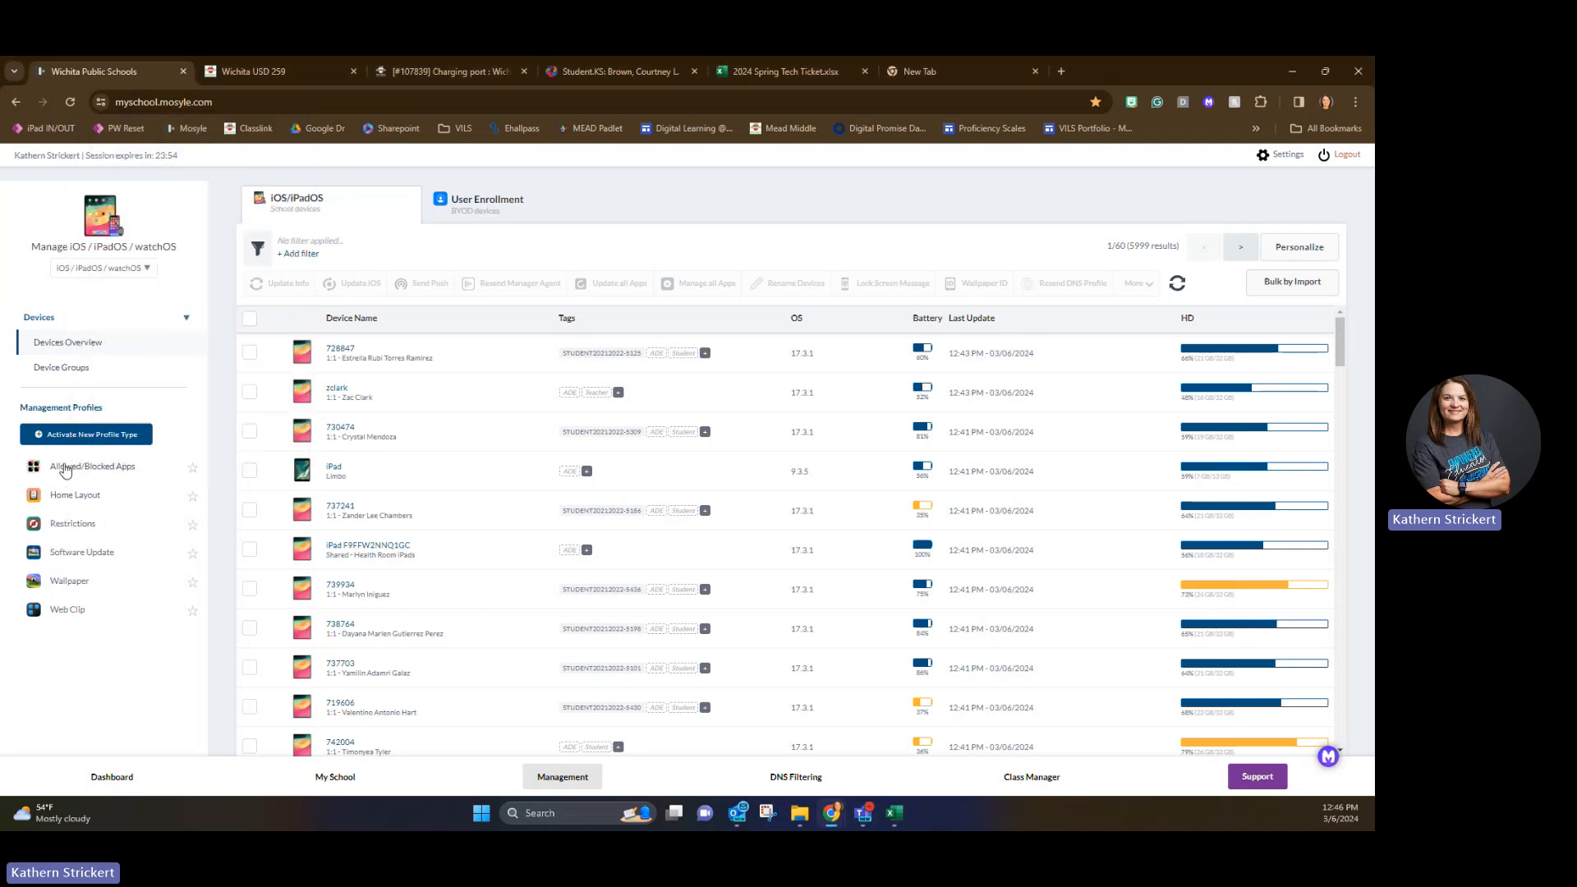
pyautogui.click(65, 467)
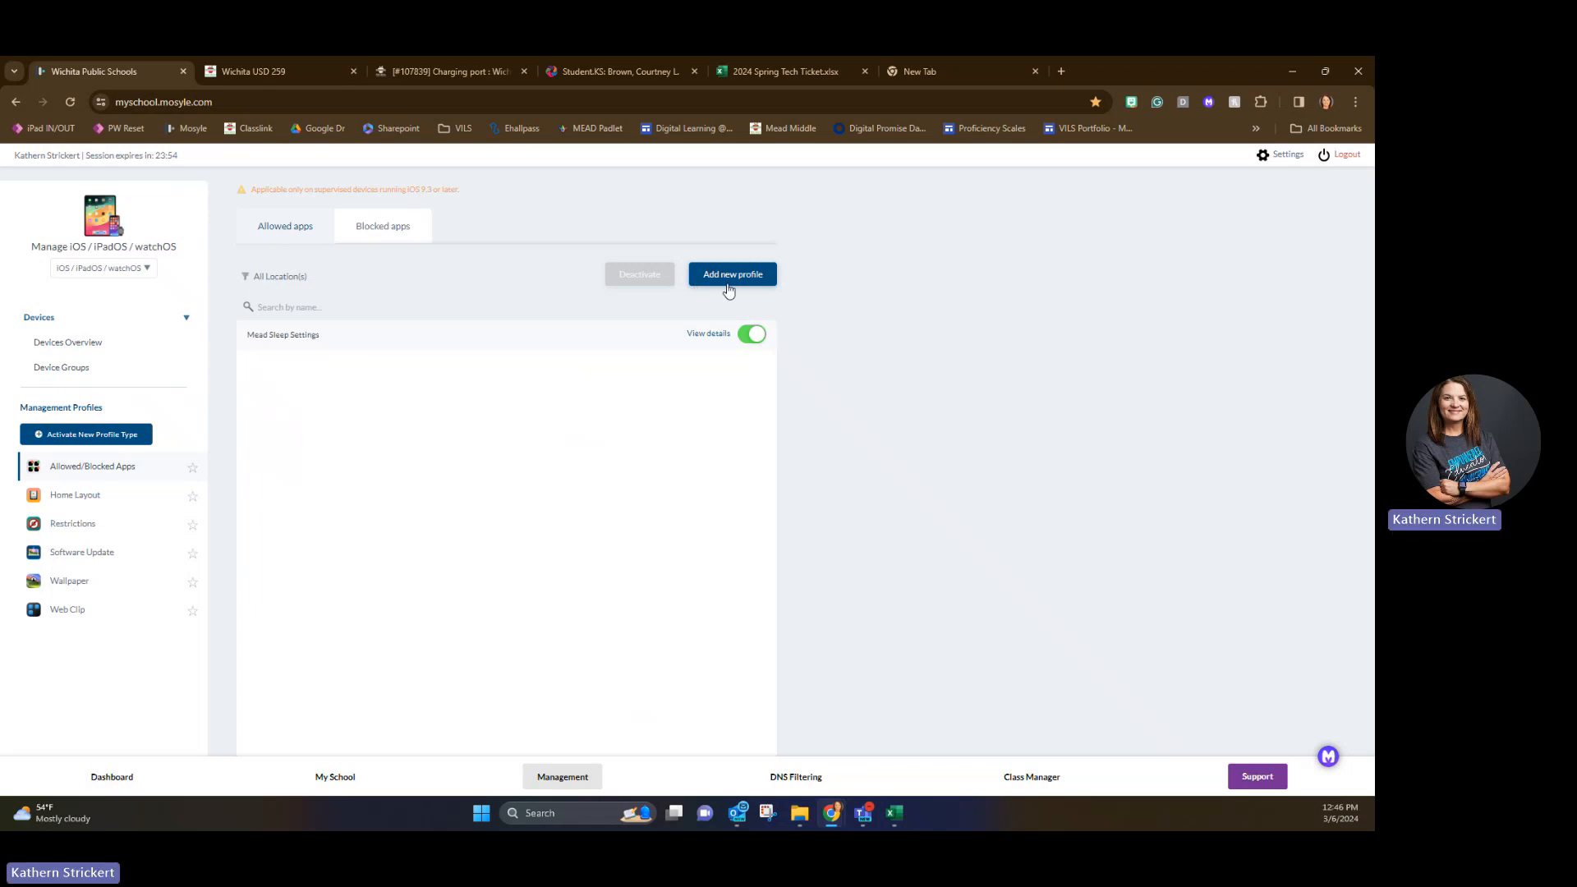
pyautogui.rightClick(308, 331)
pyautogui.click(304, 335)
pyautogui.click(302, 337)
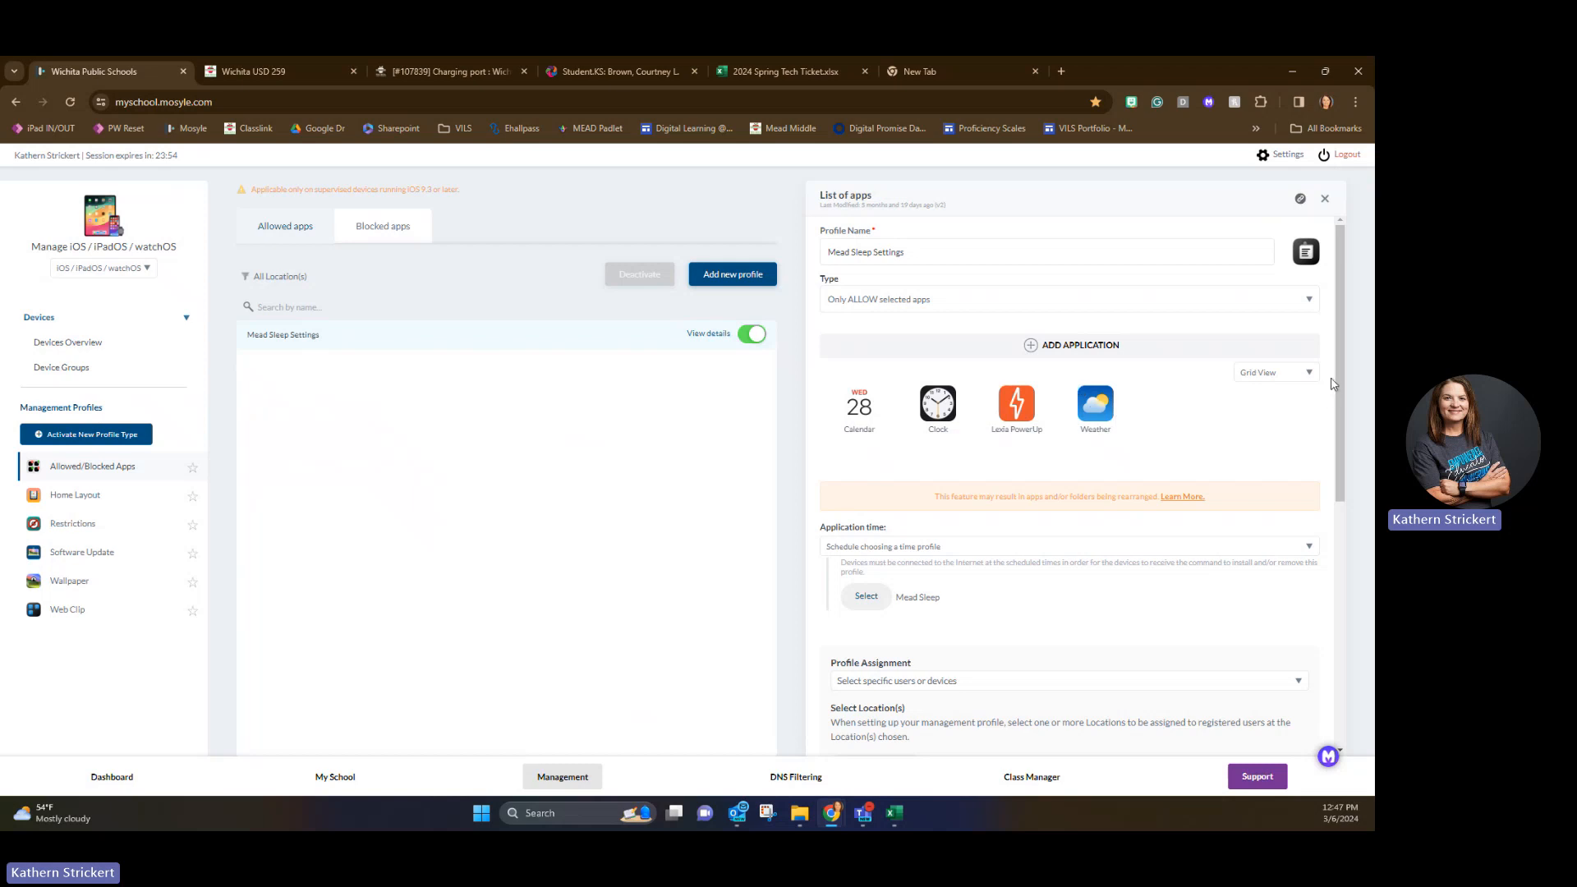
# Examine the weekly schedule of the Mead Sleep time profile used by this app profile, then close it.
pyautogui.scroll(-3, 1183, 452)
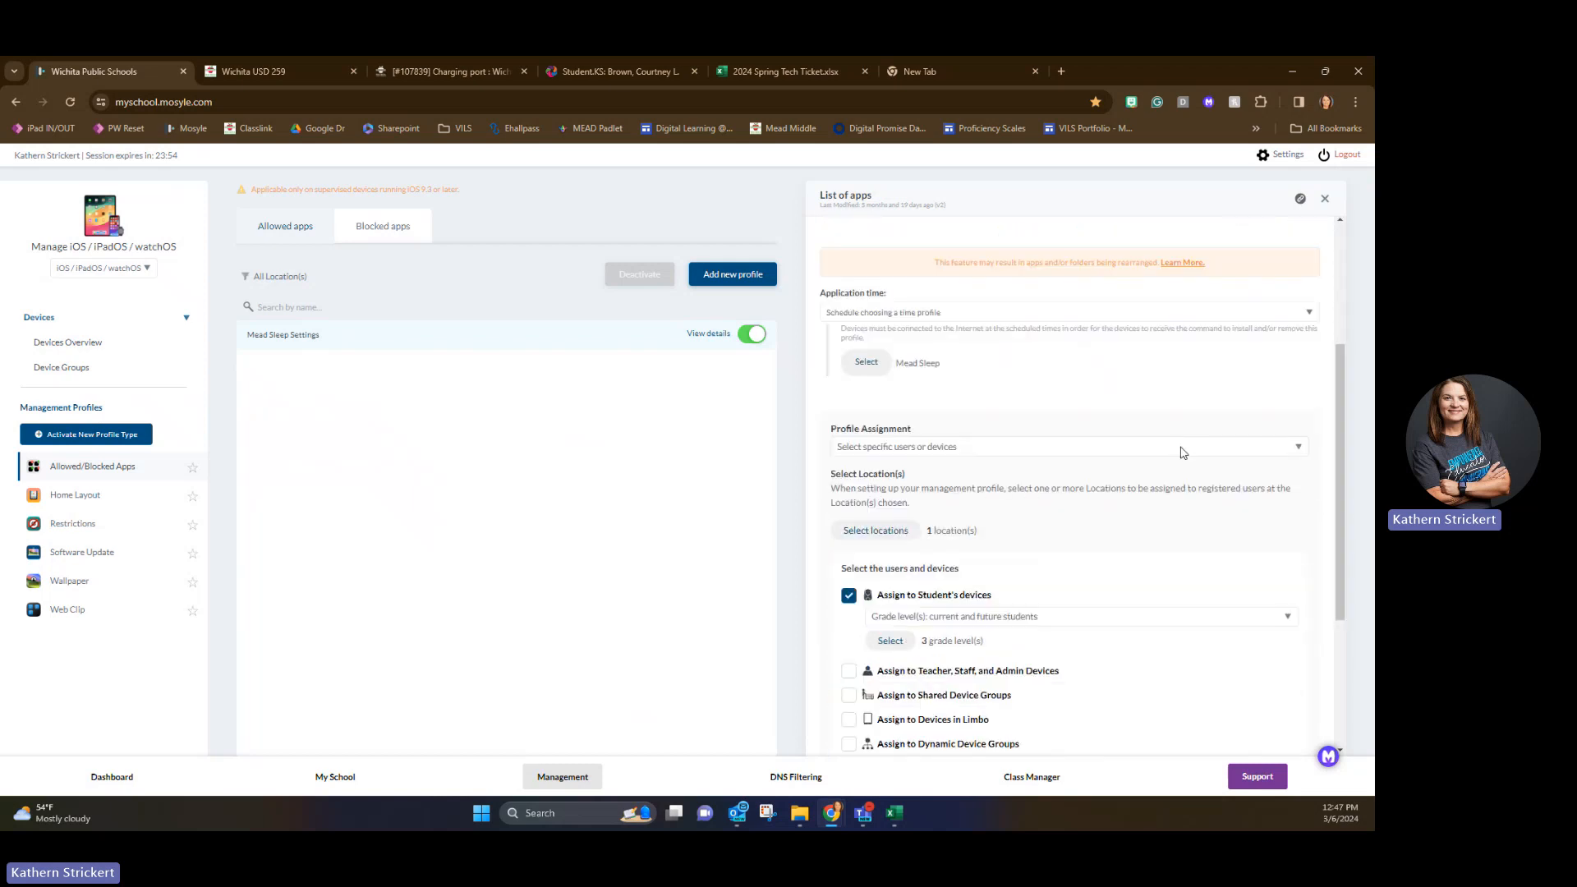
pyautogui.click(866, 367)
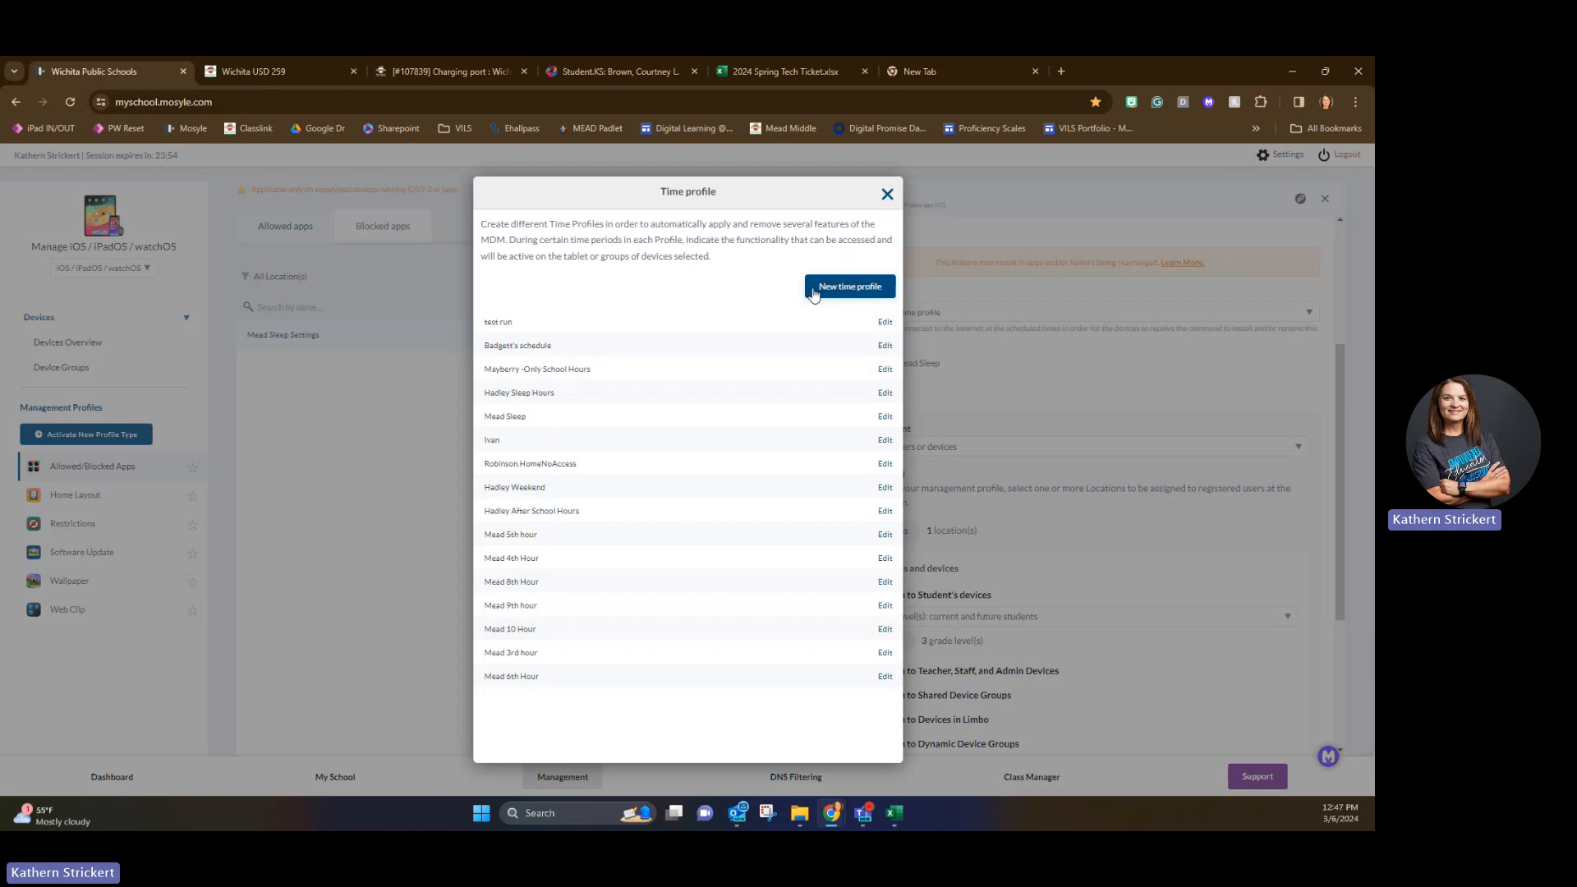
pyautogui.click(885, 418)
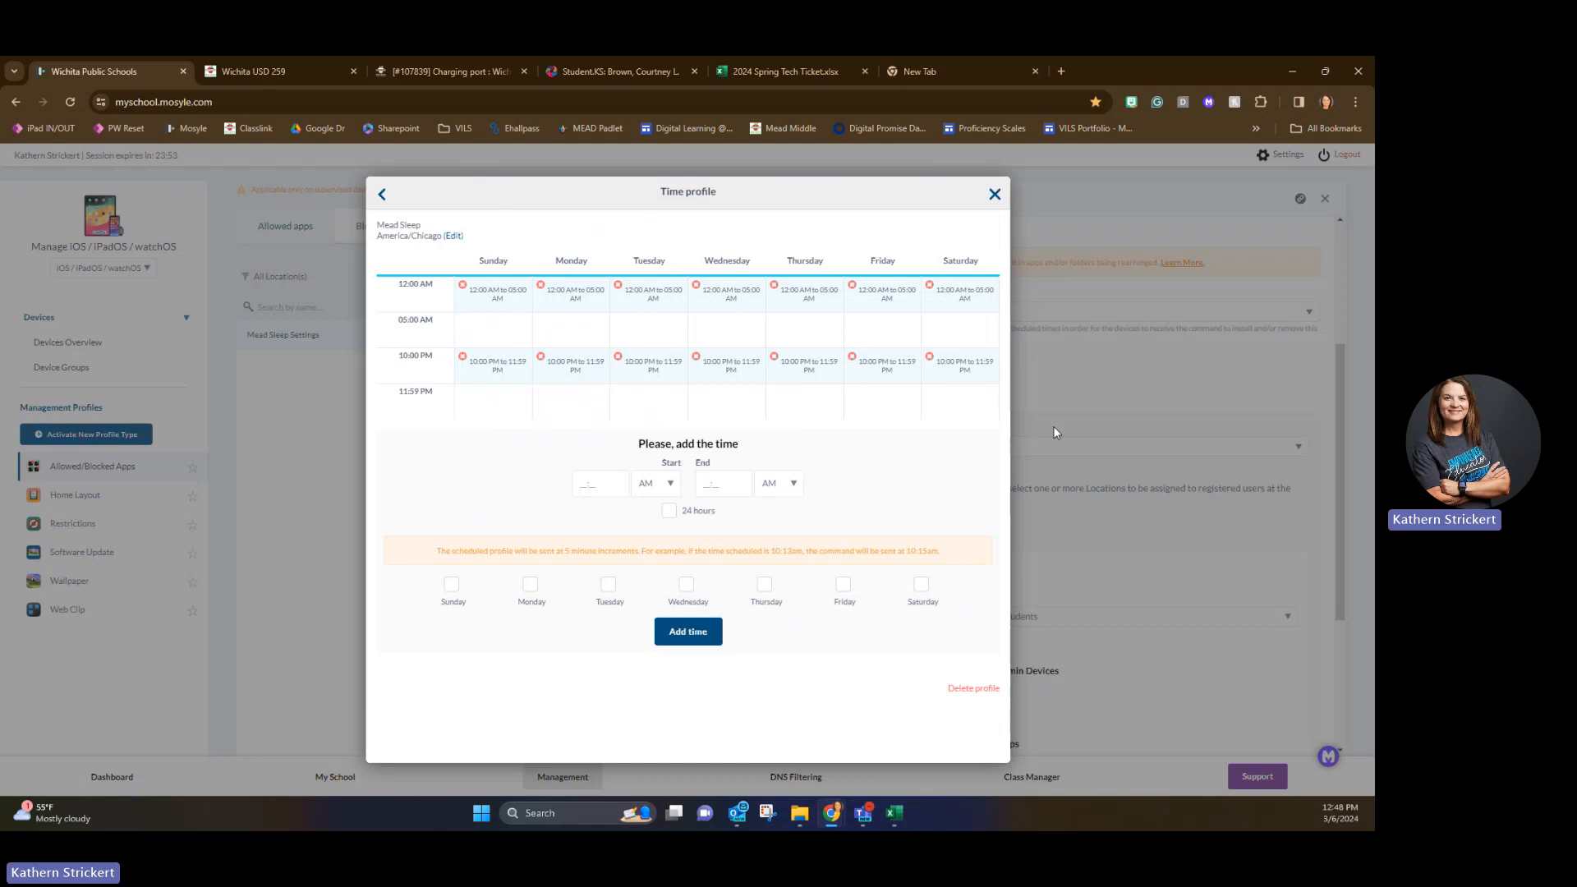
pyautogui.rightClick(996, 197)
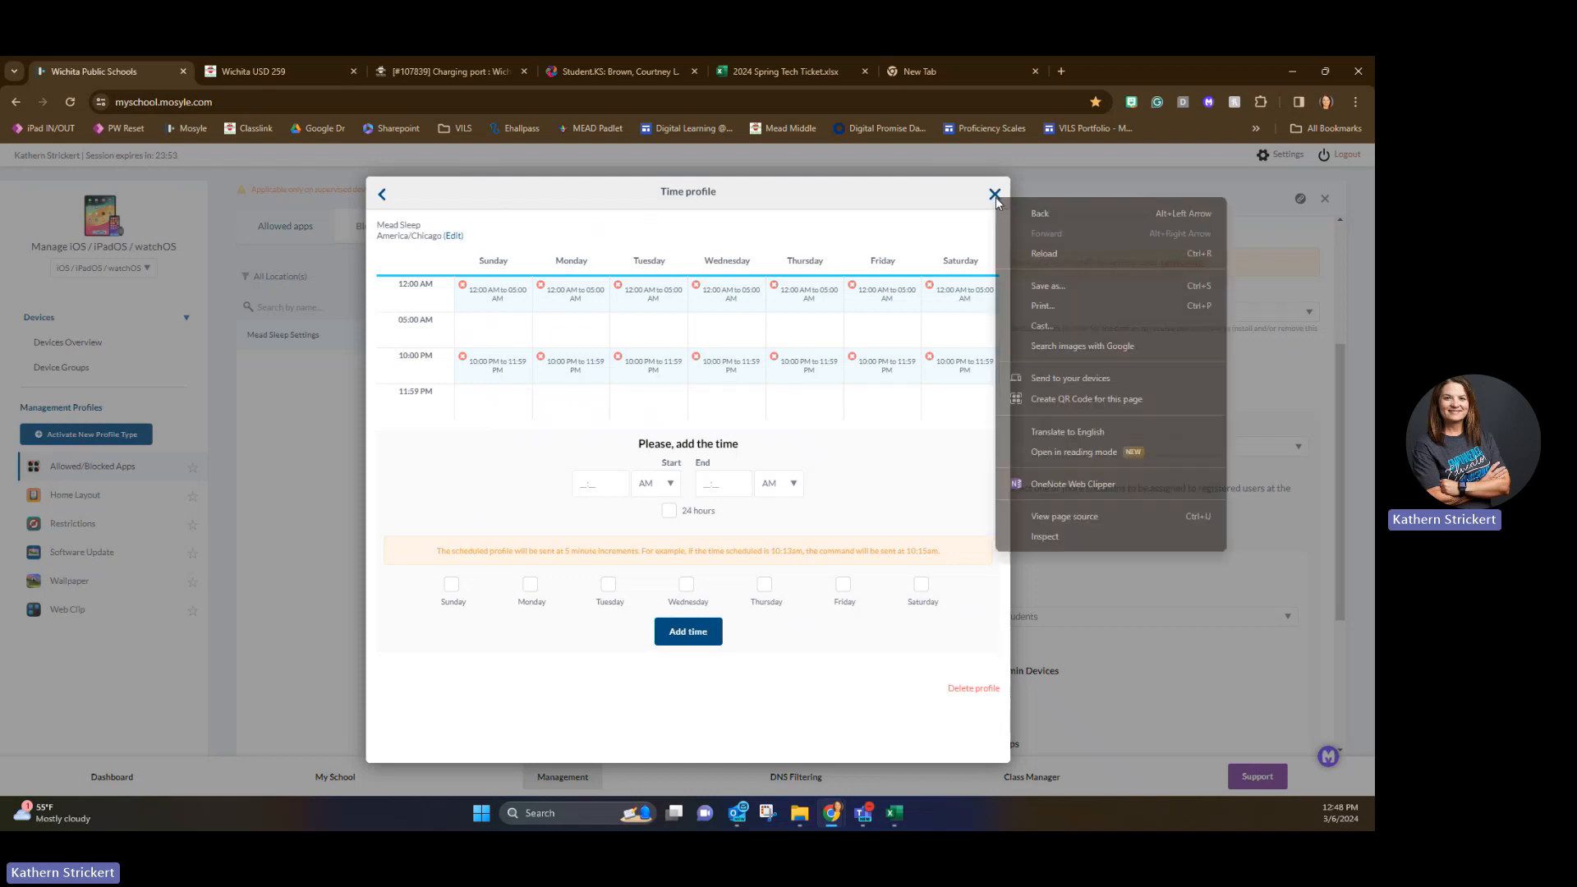
pyautogui.click(996, 197)
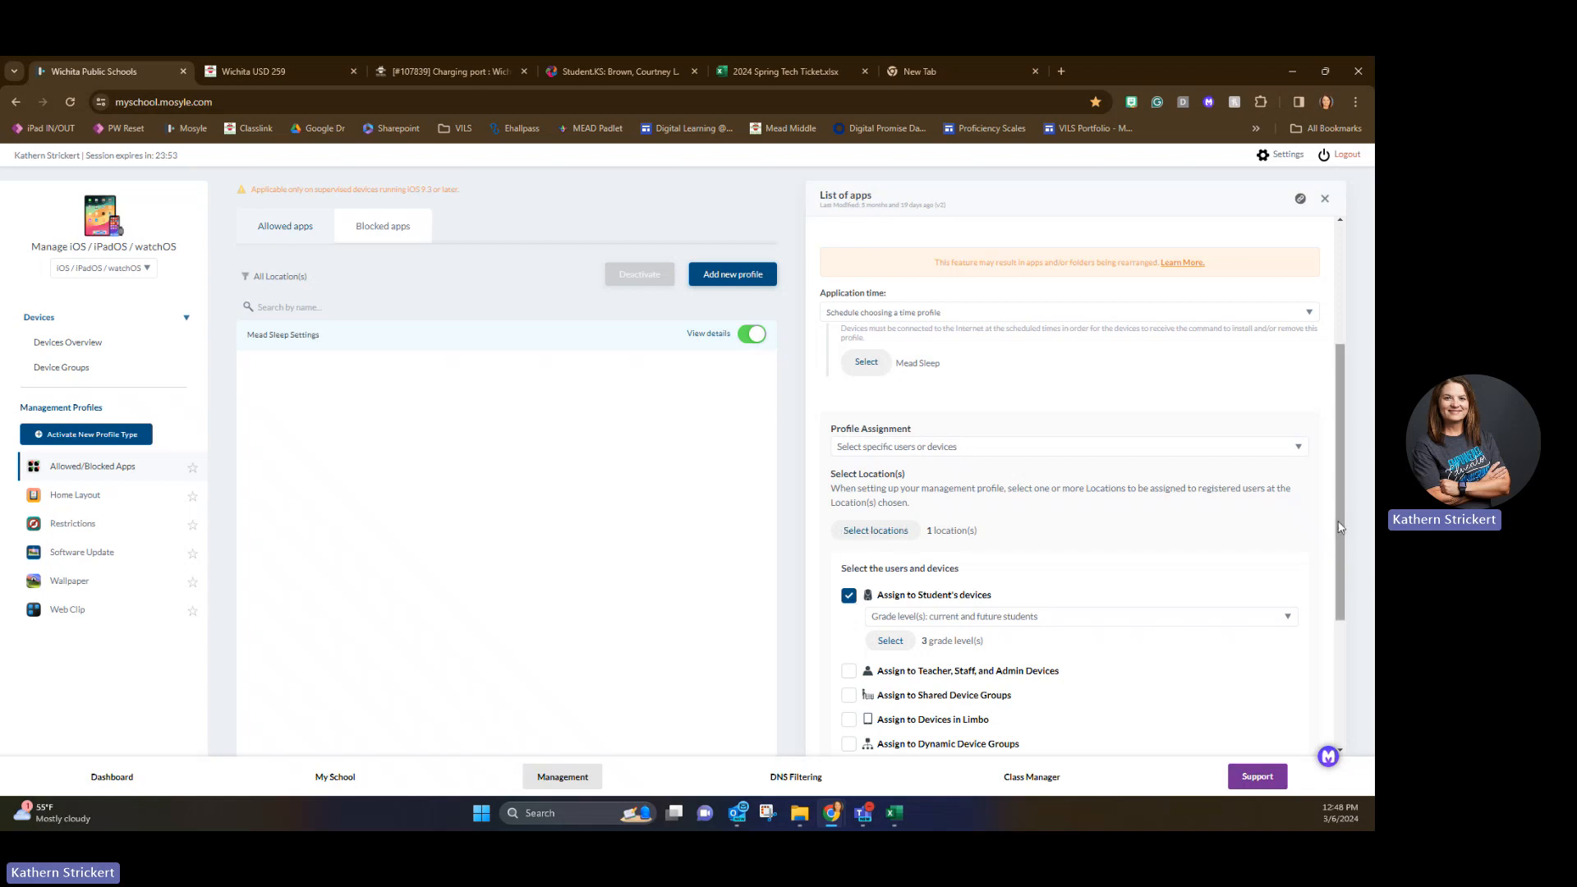
# Review the location and student device assignment of the Mead Sleep Settings profile and close the profile without saving.
pyautogui.rightClick(1342, 576)
pyautogui.rightClick(1342, 653)
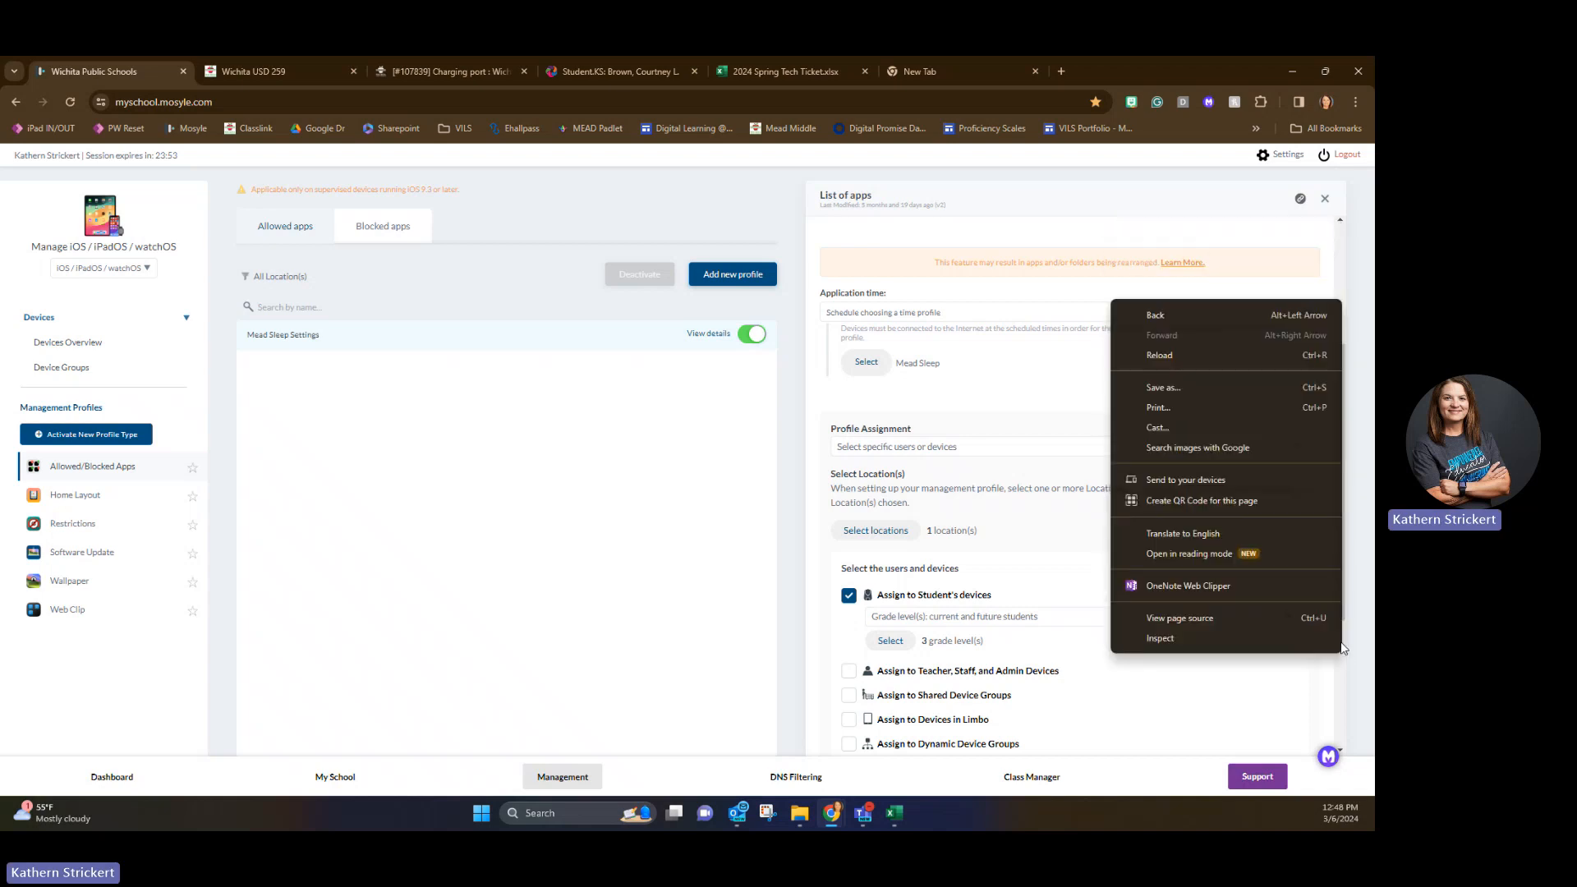
pyautogui.click(1173, 700)
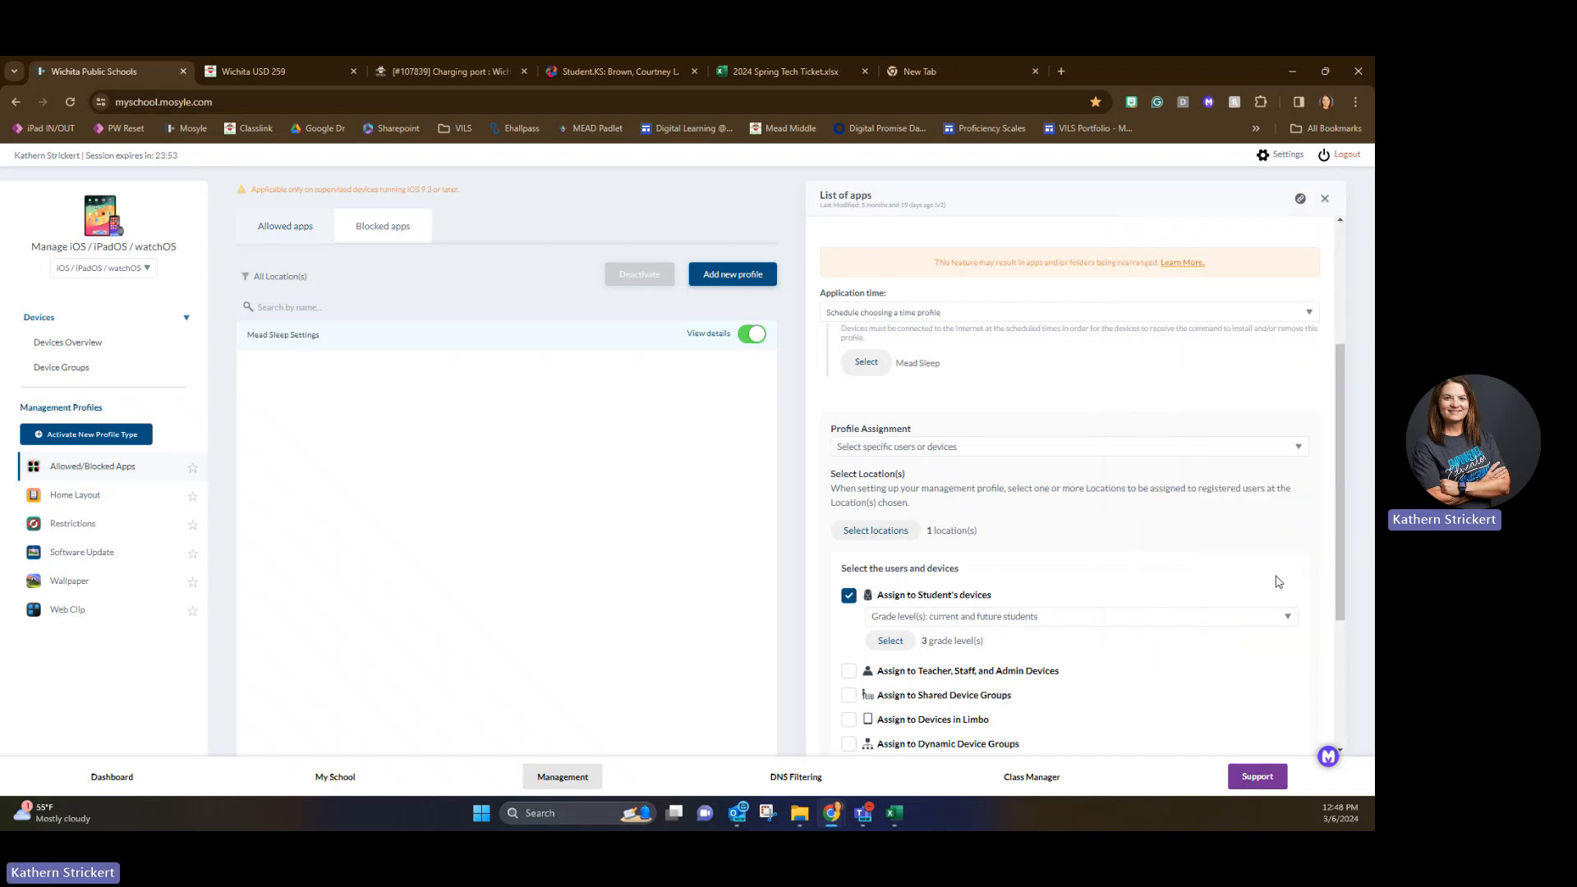
pyautogui.moveTo(1335, 545); pyautogui.dragTo(1336, 629)
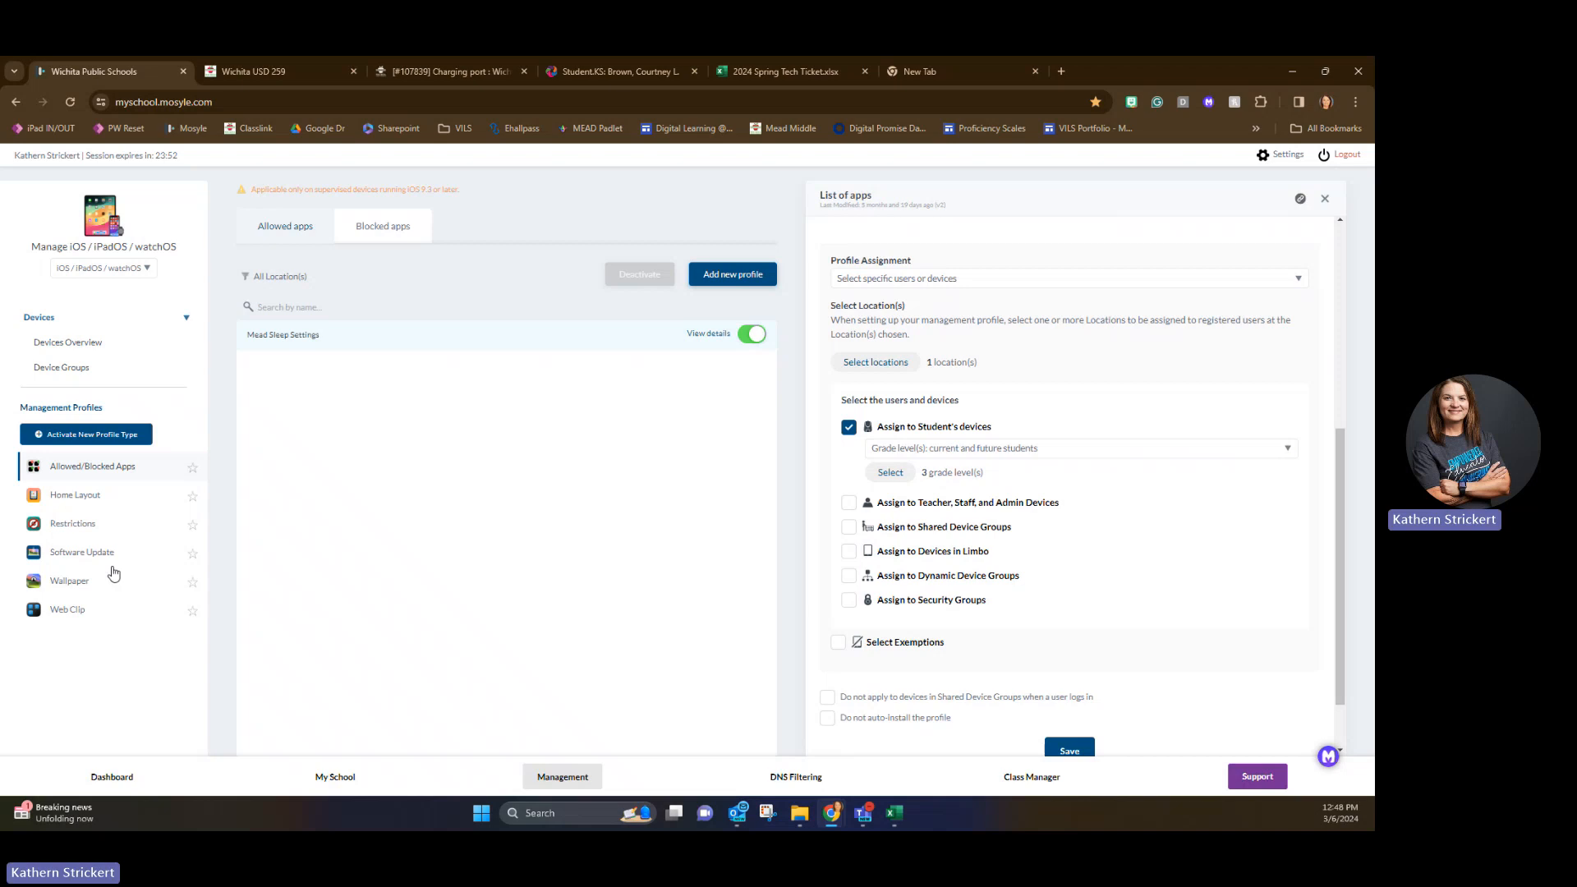
pyautogui.click(1325, 199)
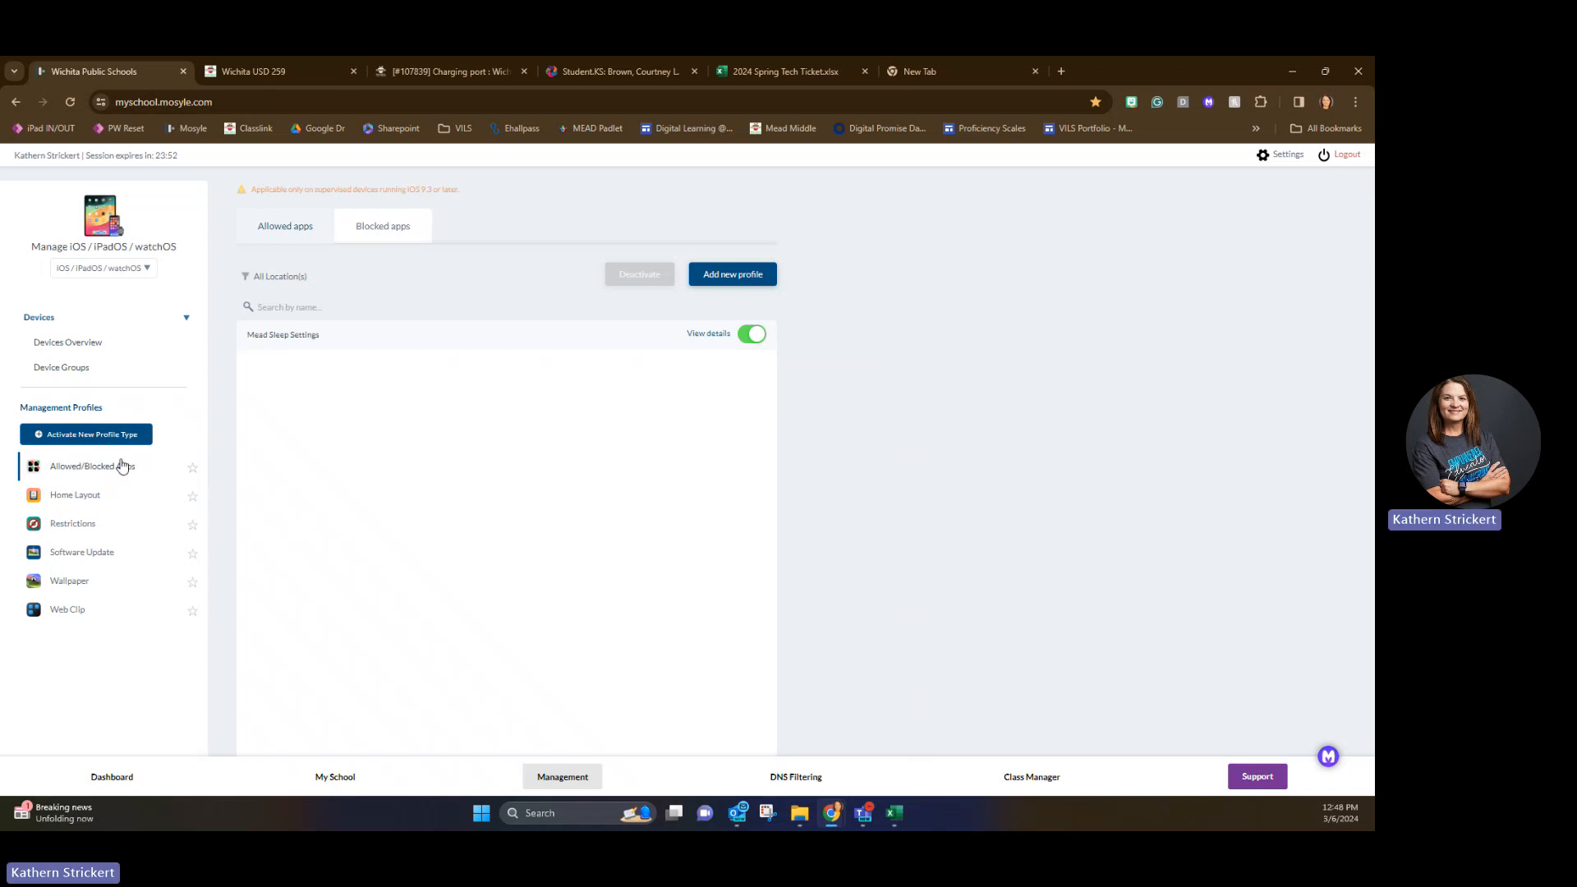
# View the compliance status of the Mead Camera restriction profile, then open the profile's settings.
pyautogui.click(65, 527)
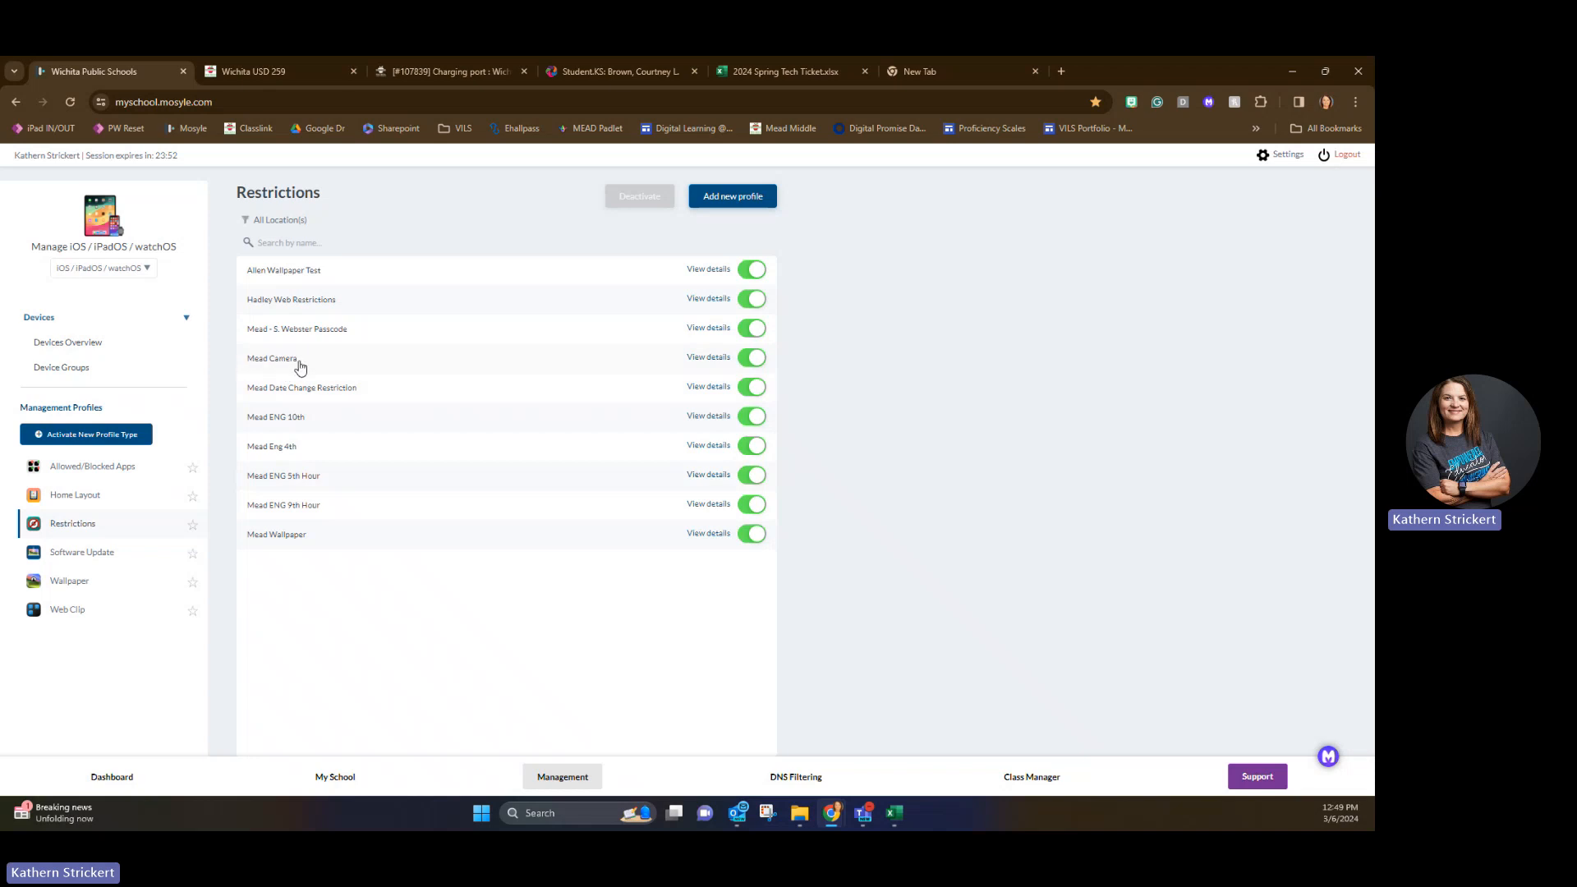
pyautogui.click(712, 357)
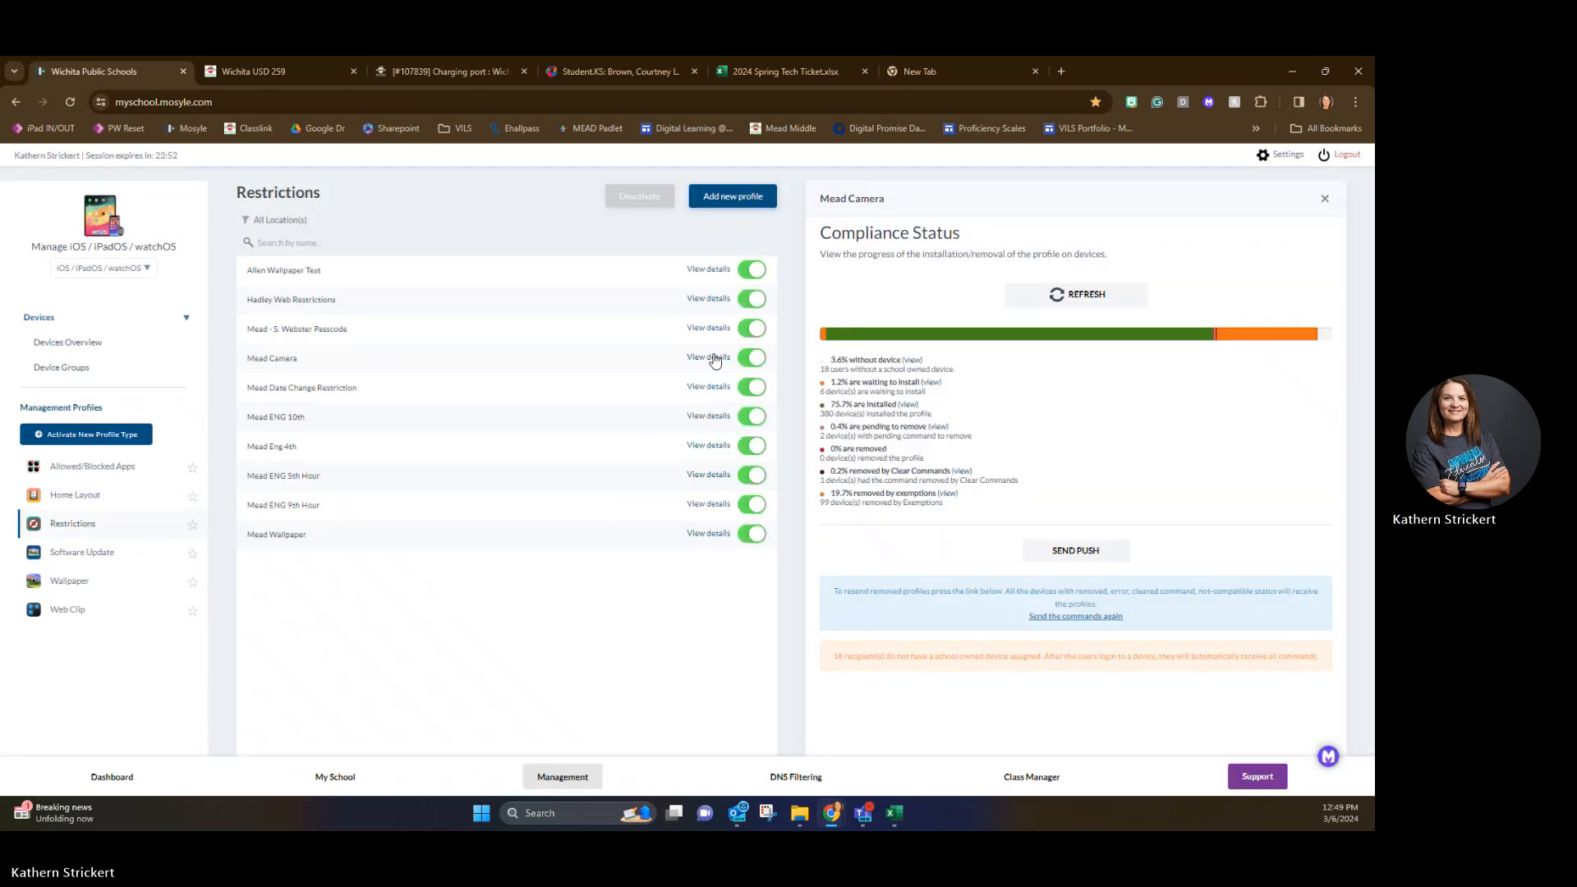
pyautogui.click(275, 362)
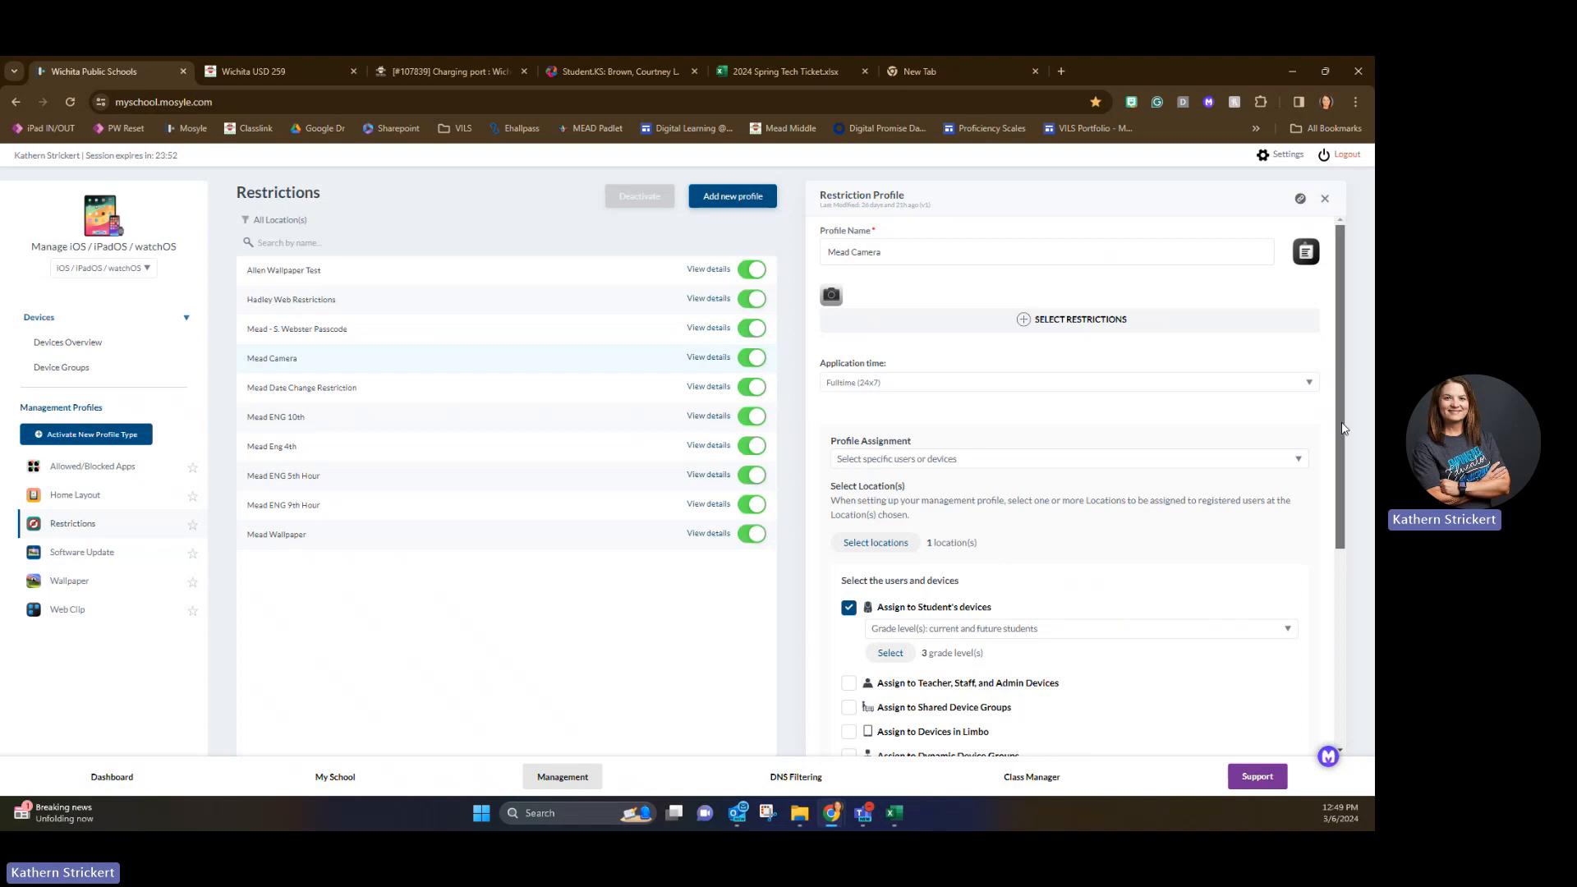
# Look at the Mead Camera profile's exempted devices and the available device filters, leaving the selection as it is.
pyautogui.moveTo(1340, 427); pyautogui.dragTo(1344, 616)
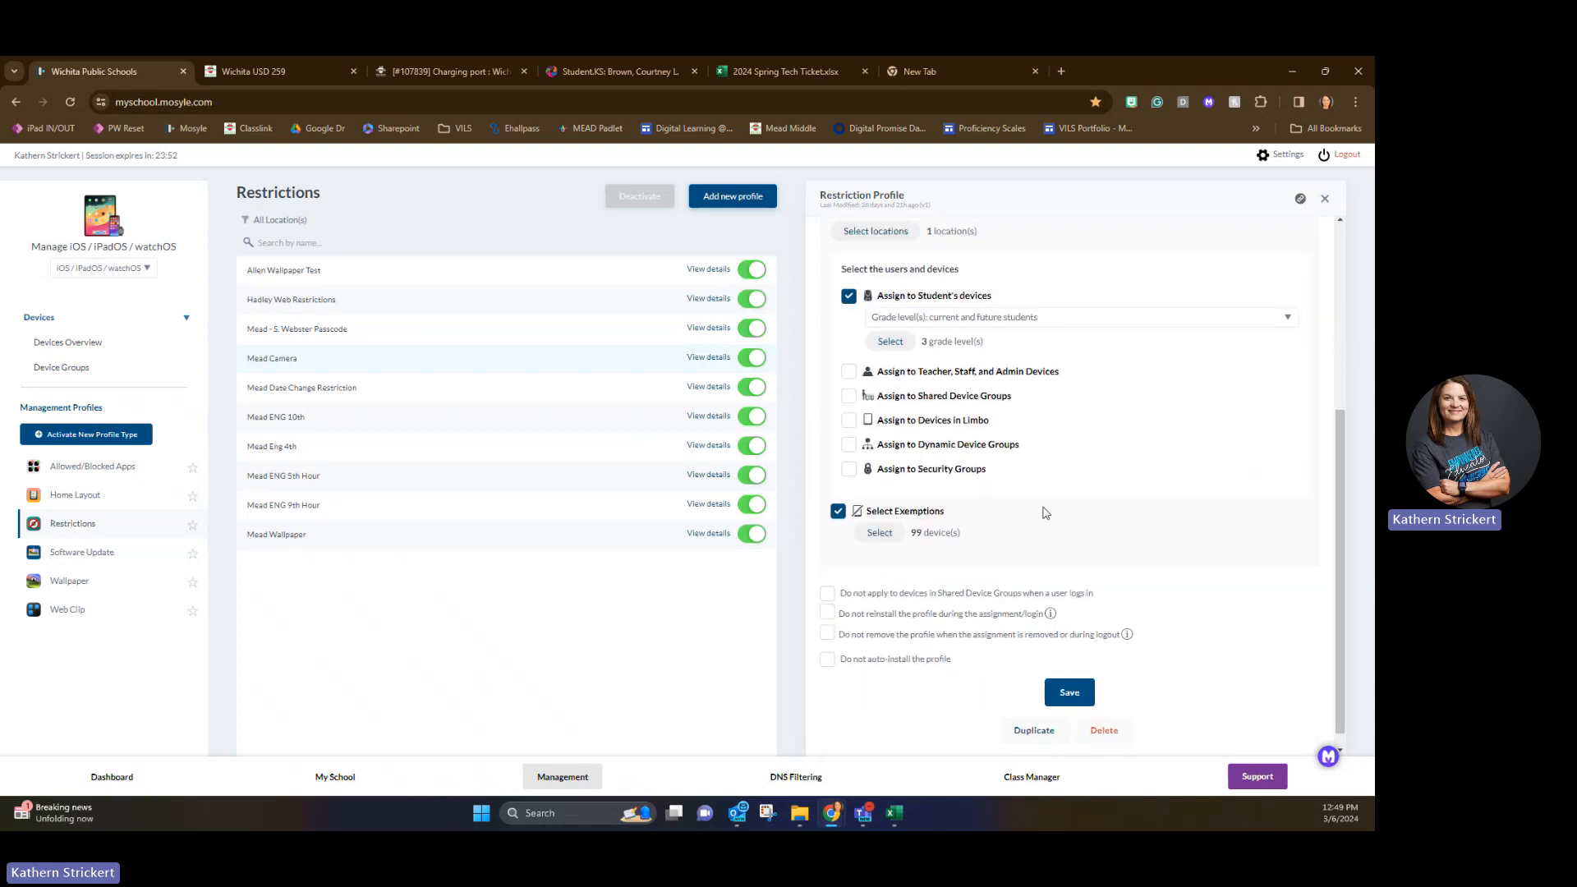
pyautogui.click(881, 534)
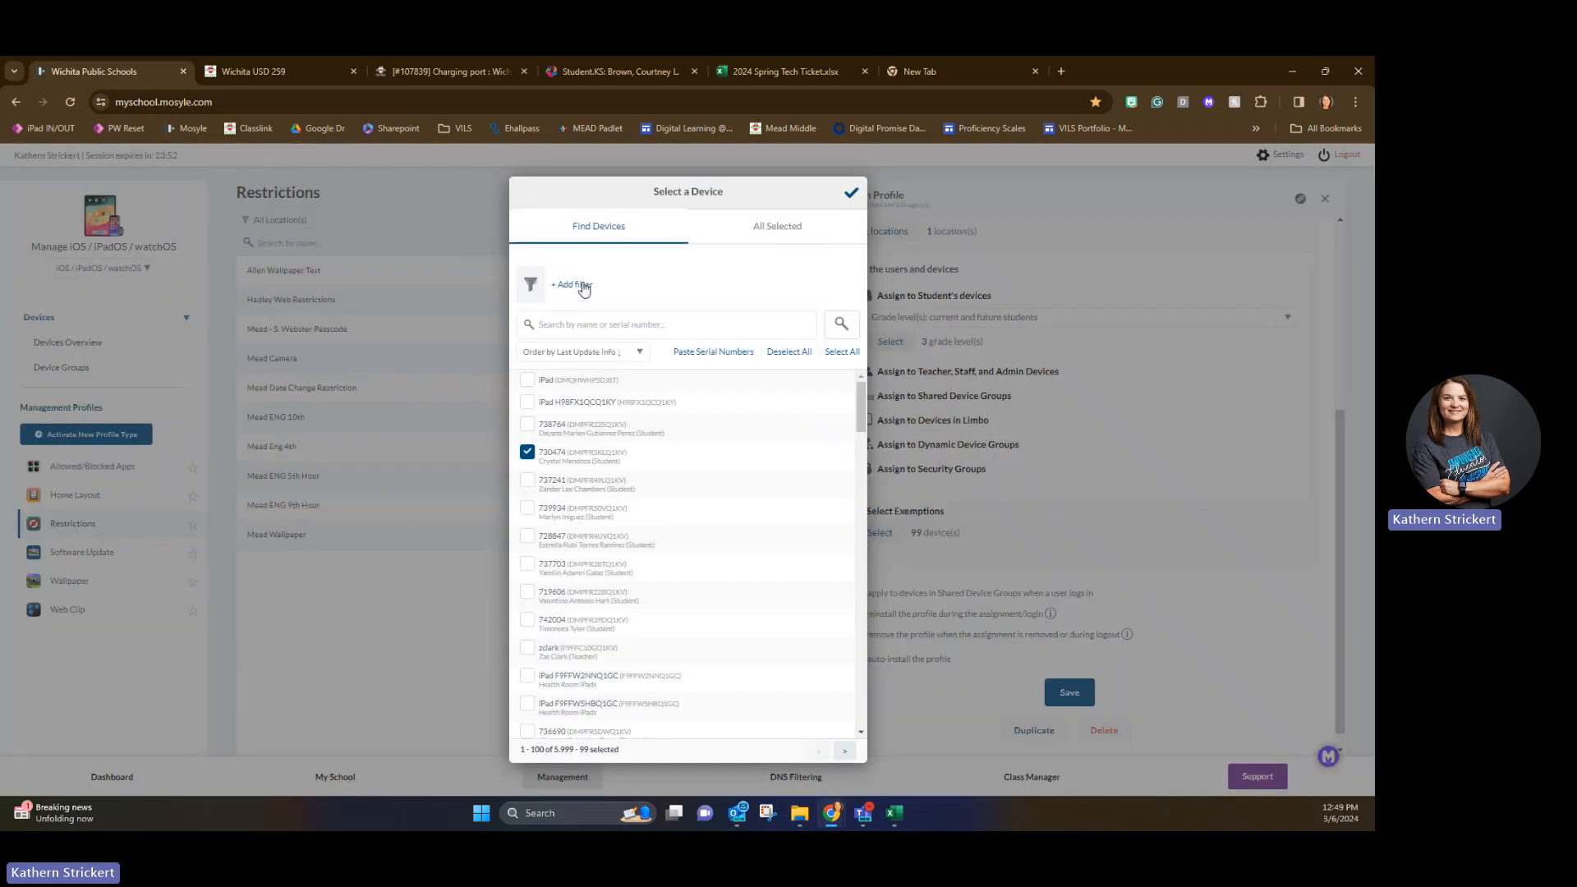
pyautogui.click(582, 285)
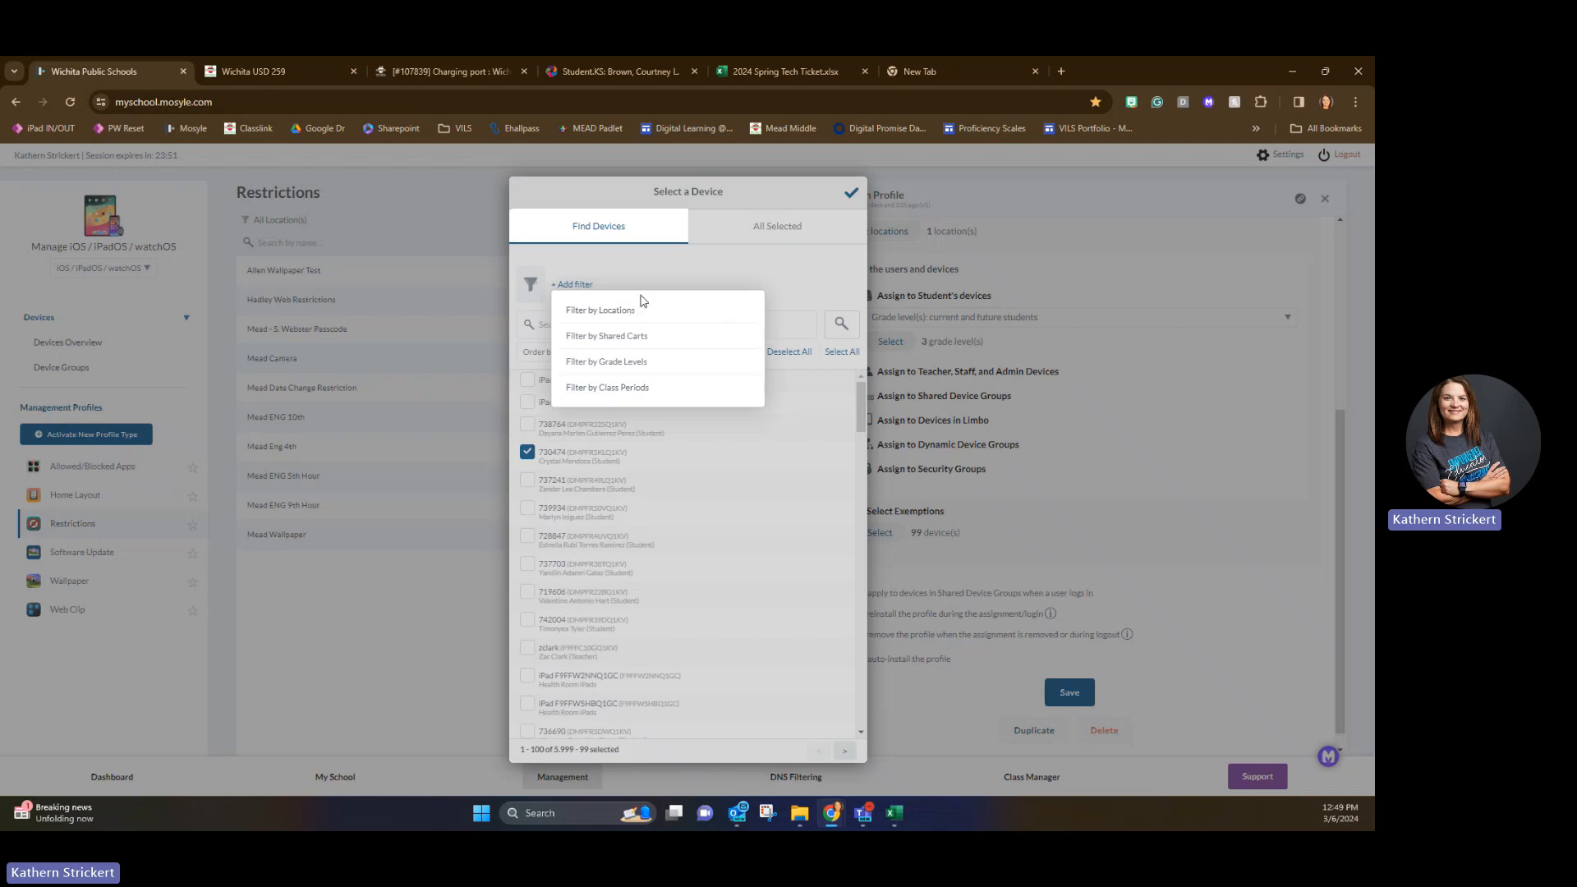
pyautogui.click(566, 266)
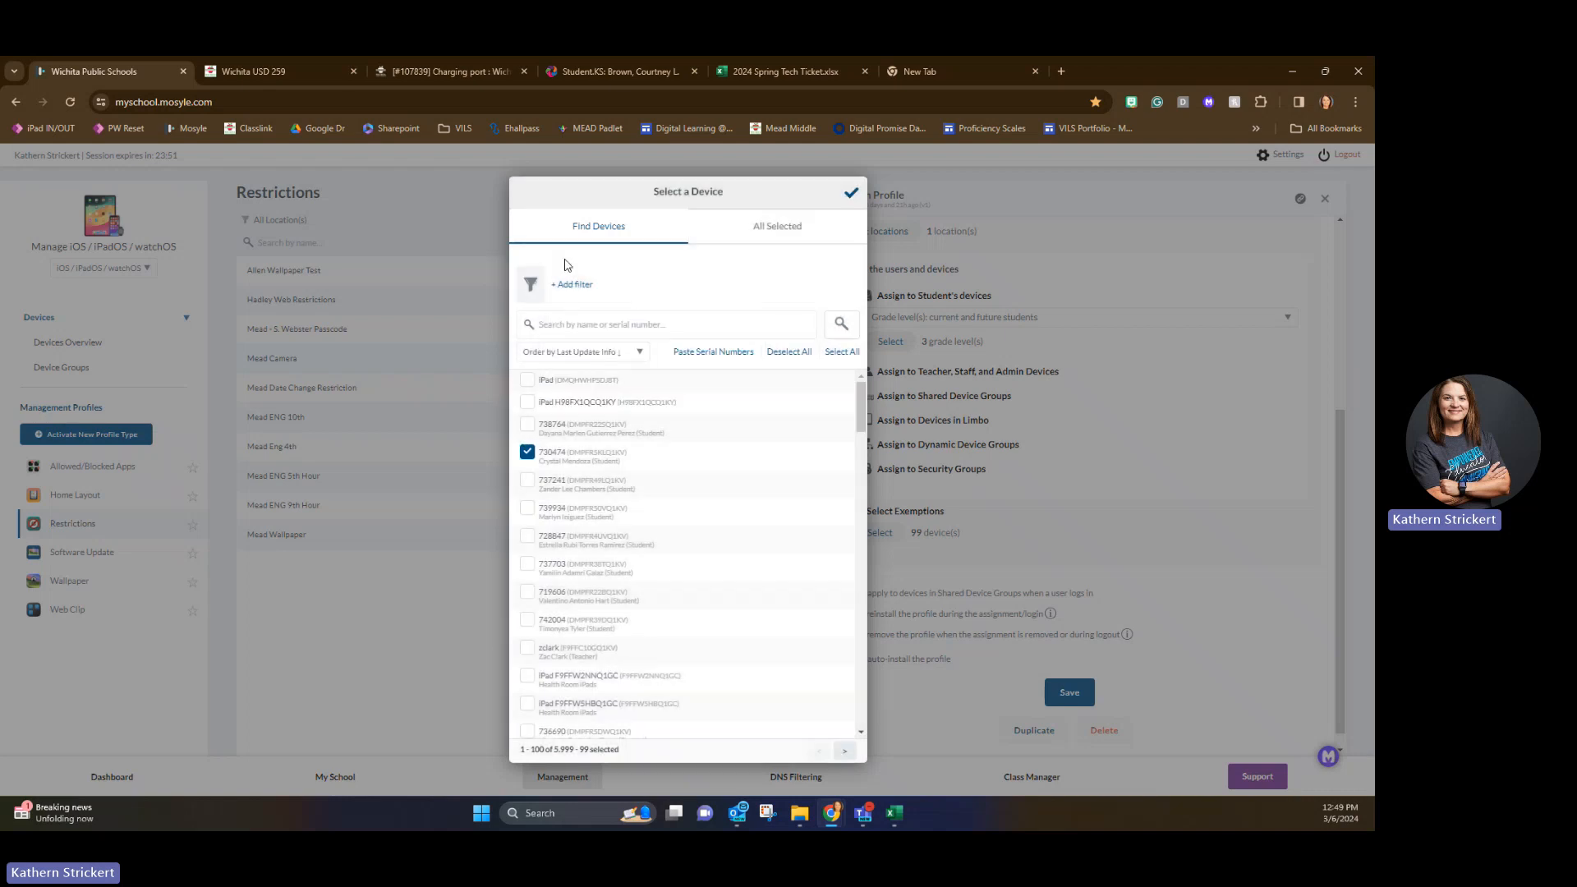
pyautogui.click(851, 194)
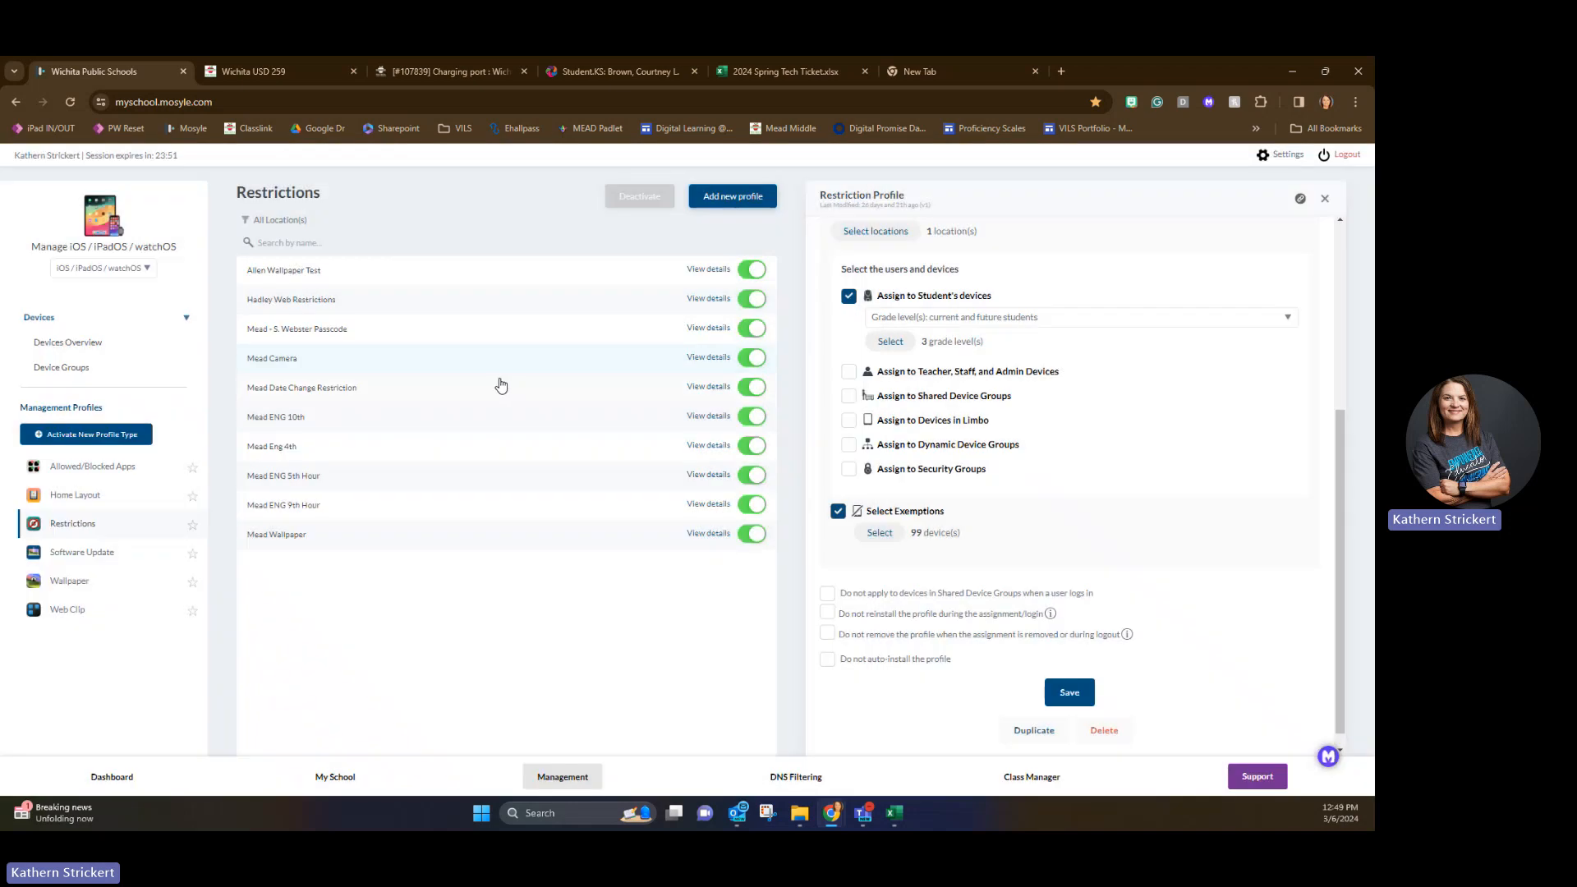
# Open the Mead Eng 4th restriction profile and look through the list of available restrictions without choosing one.
pyautogui.click(272, 447)
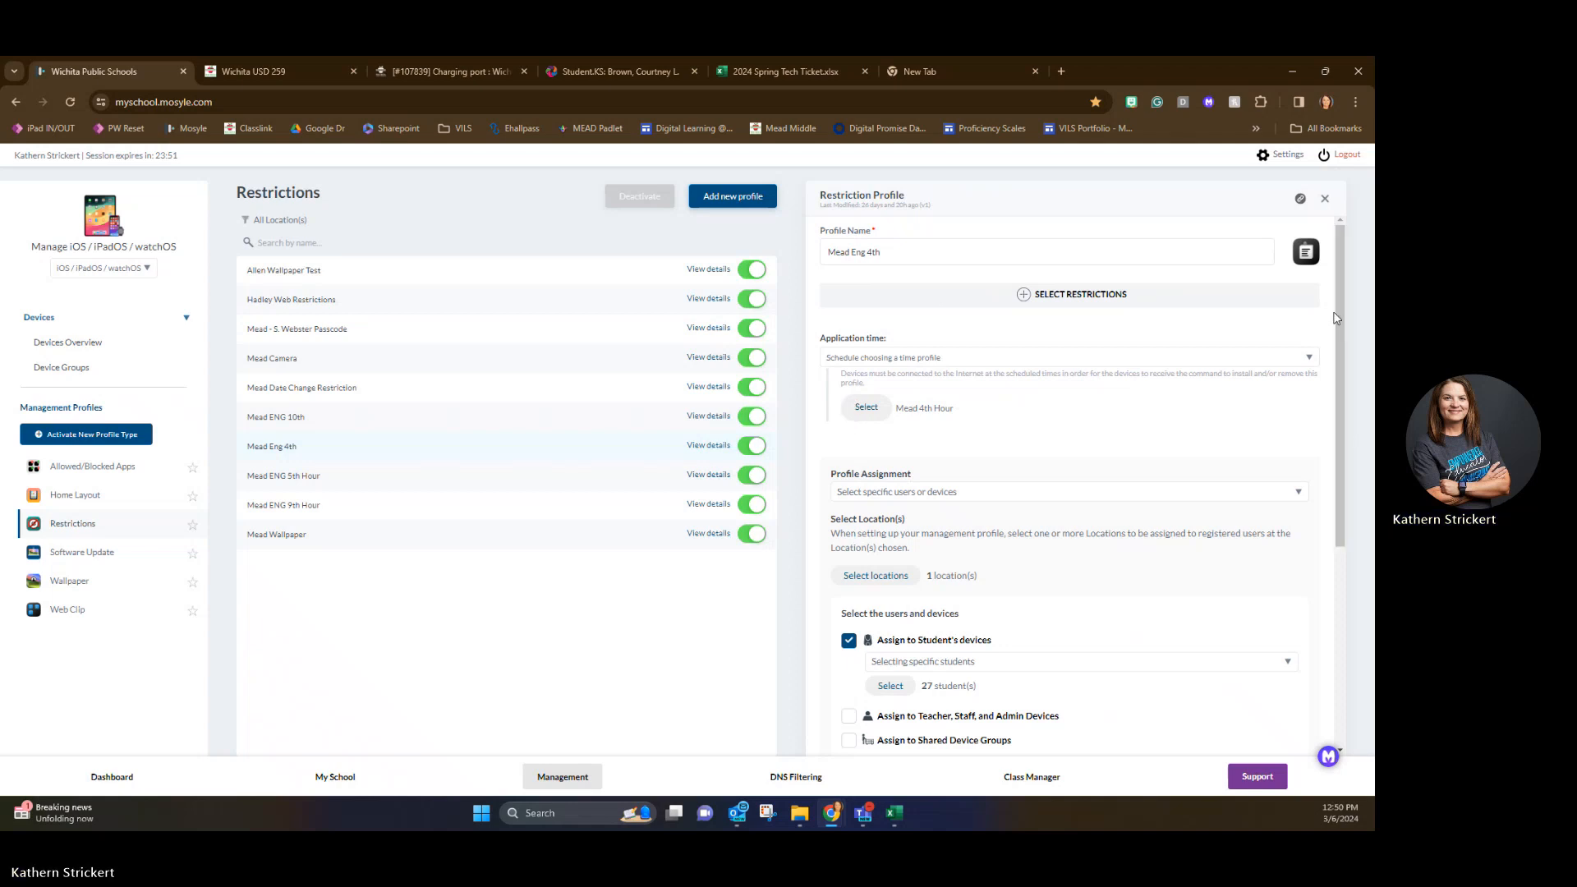
pyautogui.click(1023, 295)
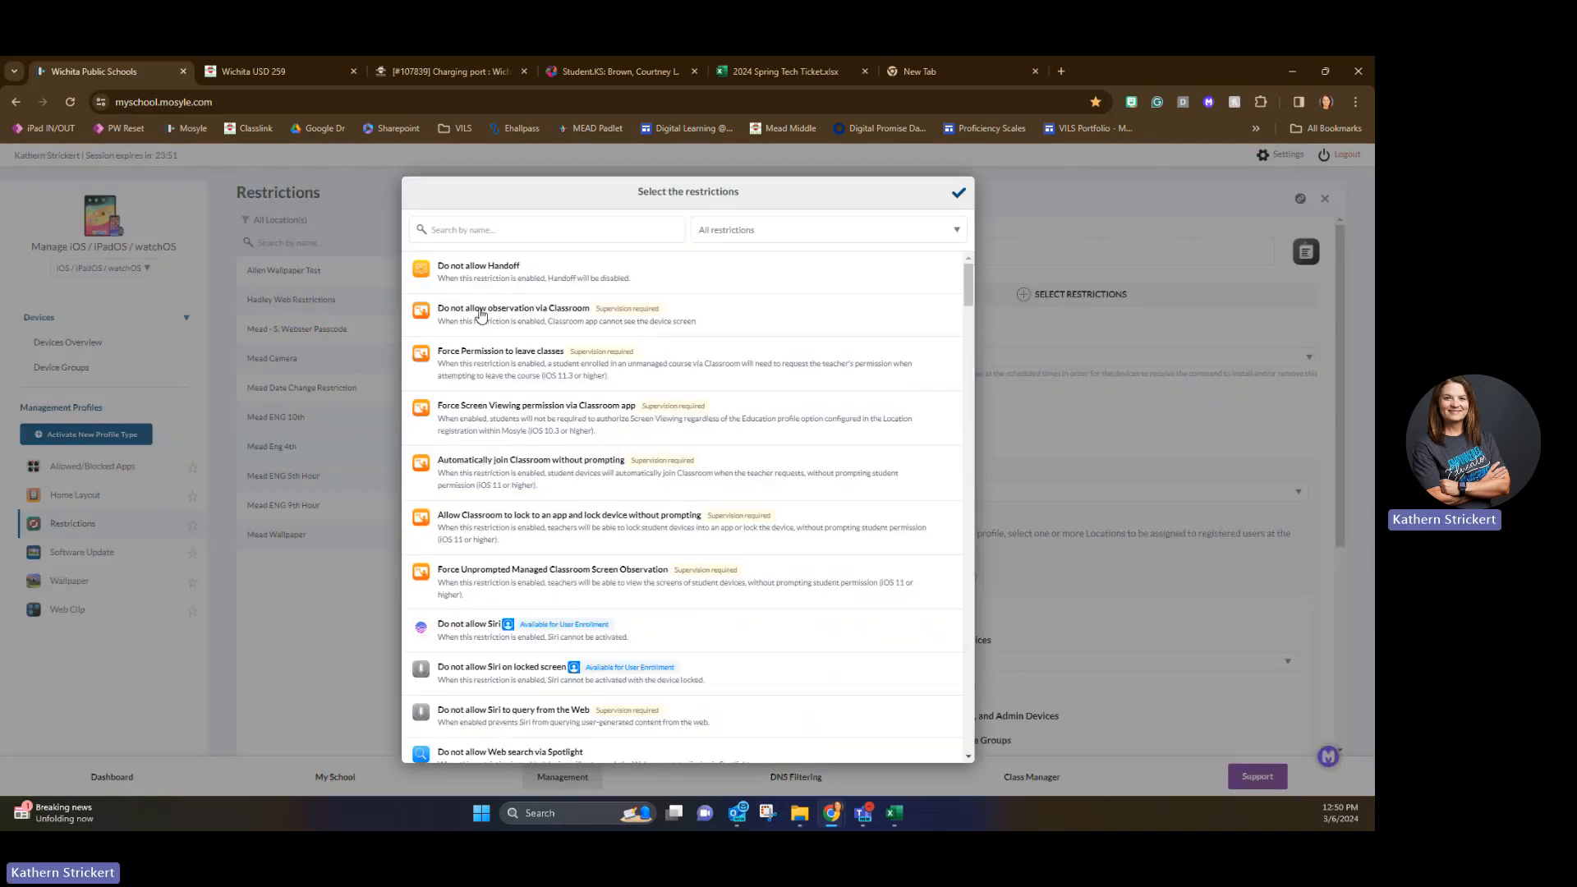
pyautogui.click(959, 192)
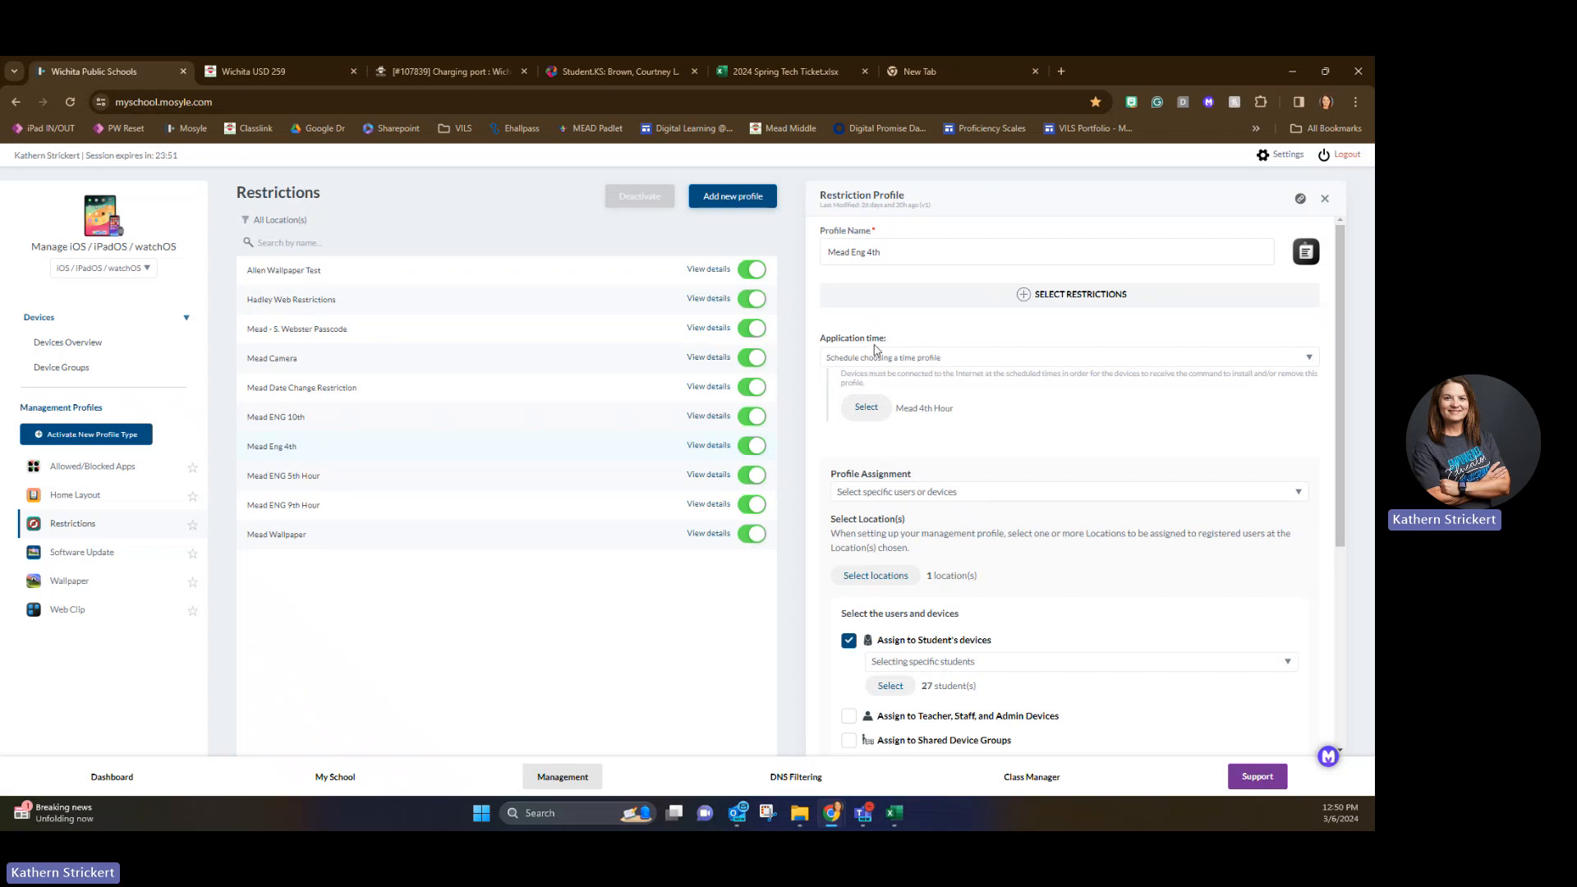
# Choose the Mead 4th Hour time profile for Mead Eng 4th and examine its weekly schedule.
pyautogui.click(872, 416)
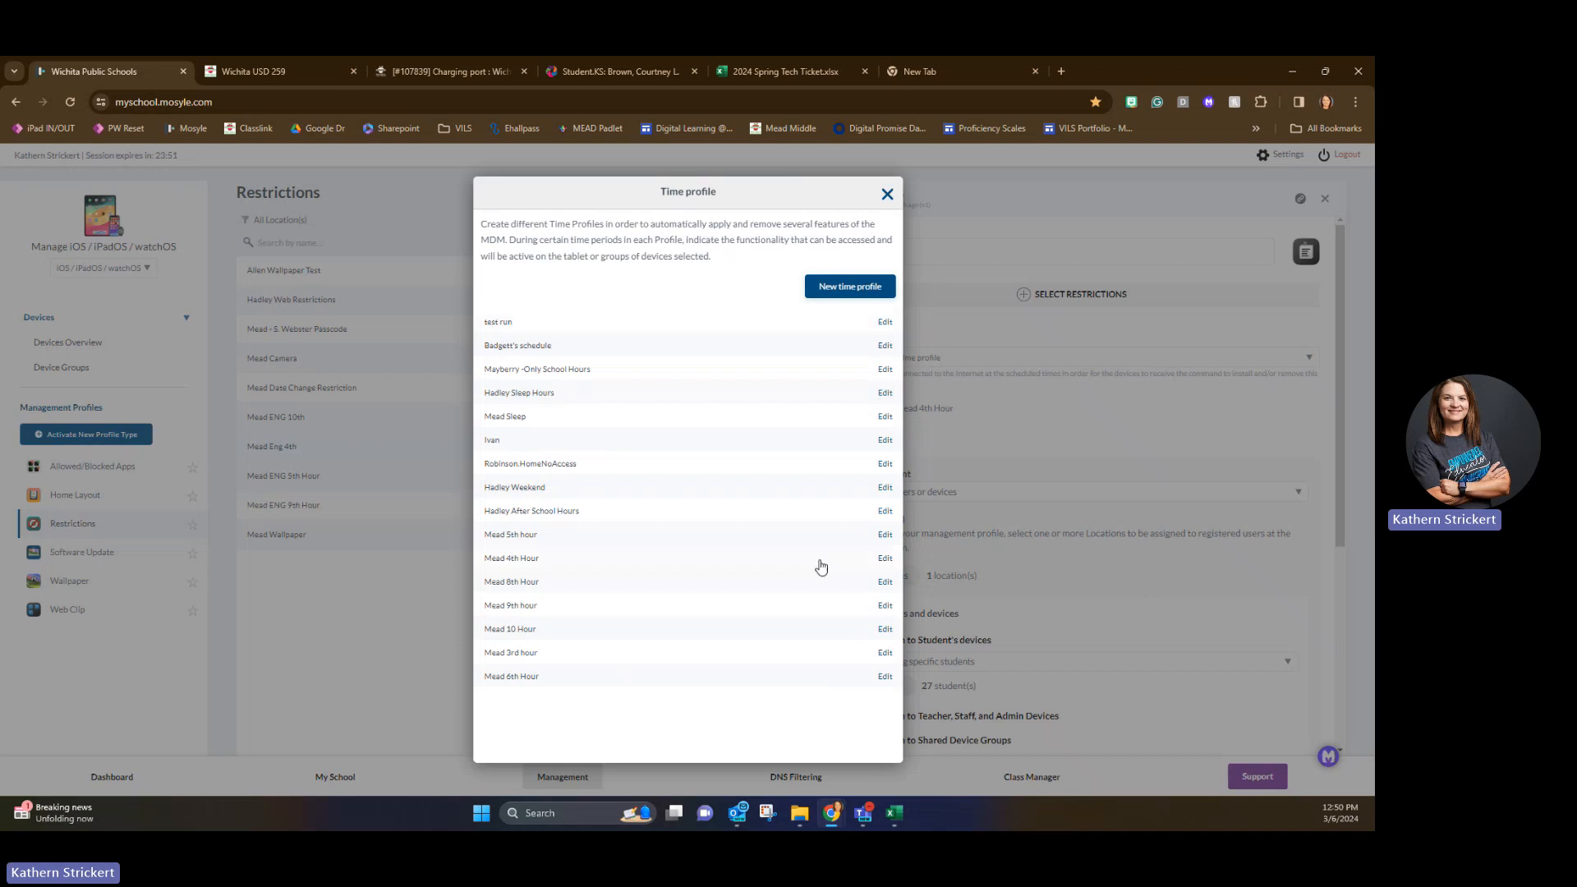
pyautogui.click(523, 560)
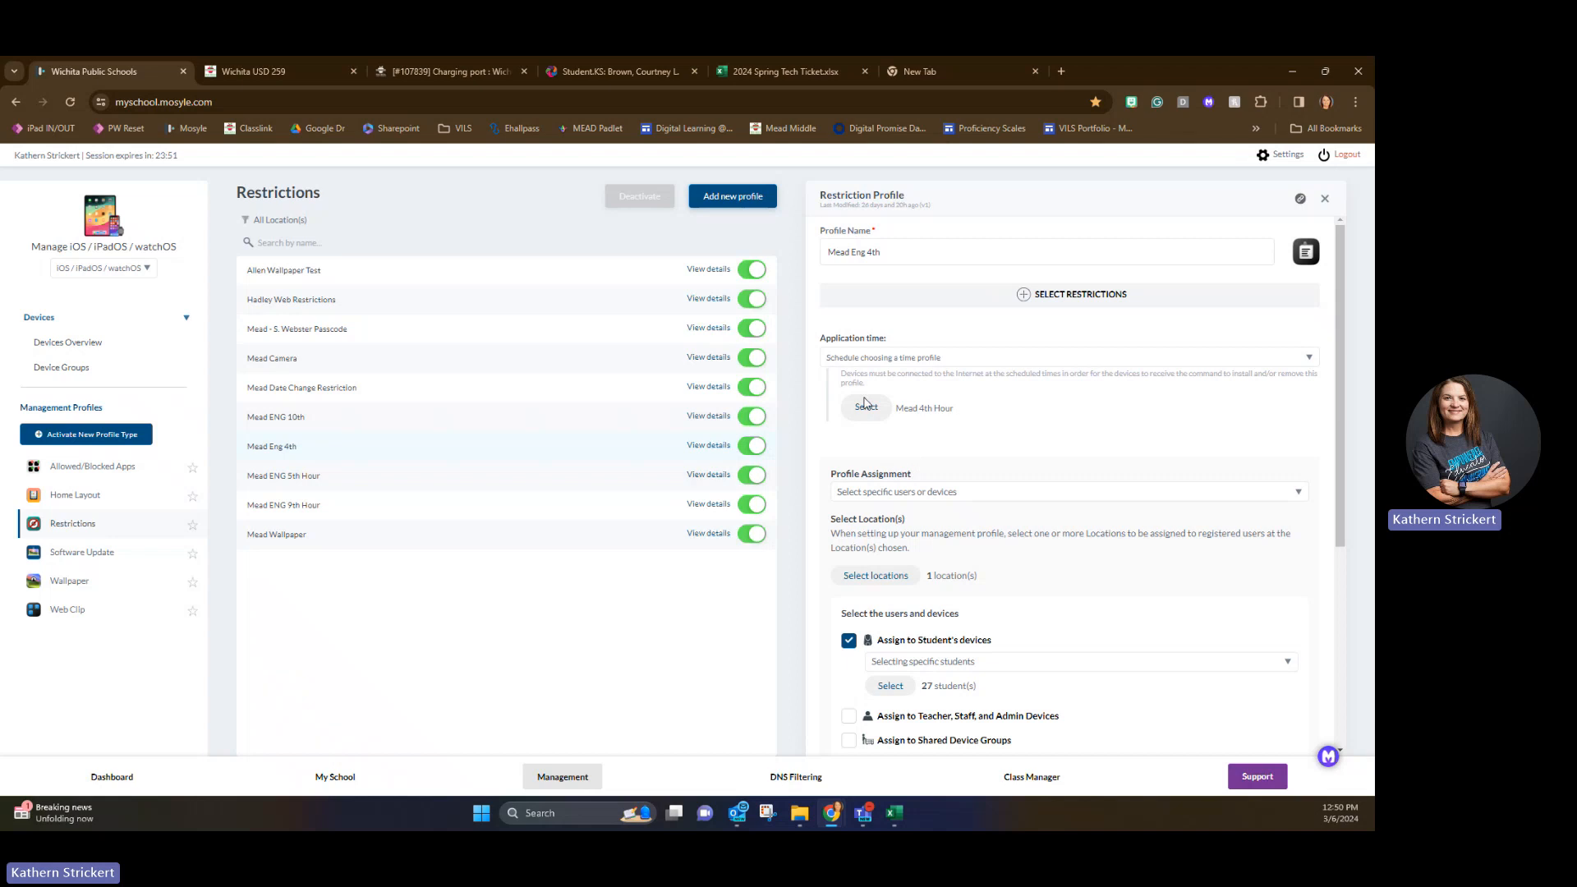
pyautogui.click(865, 405)
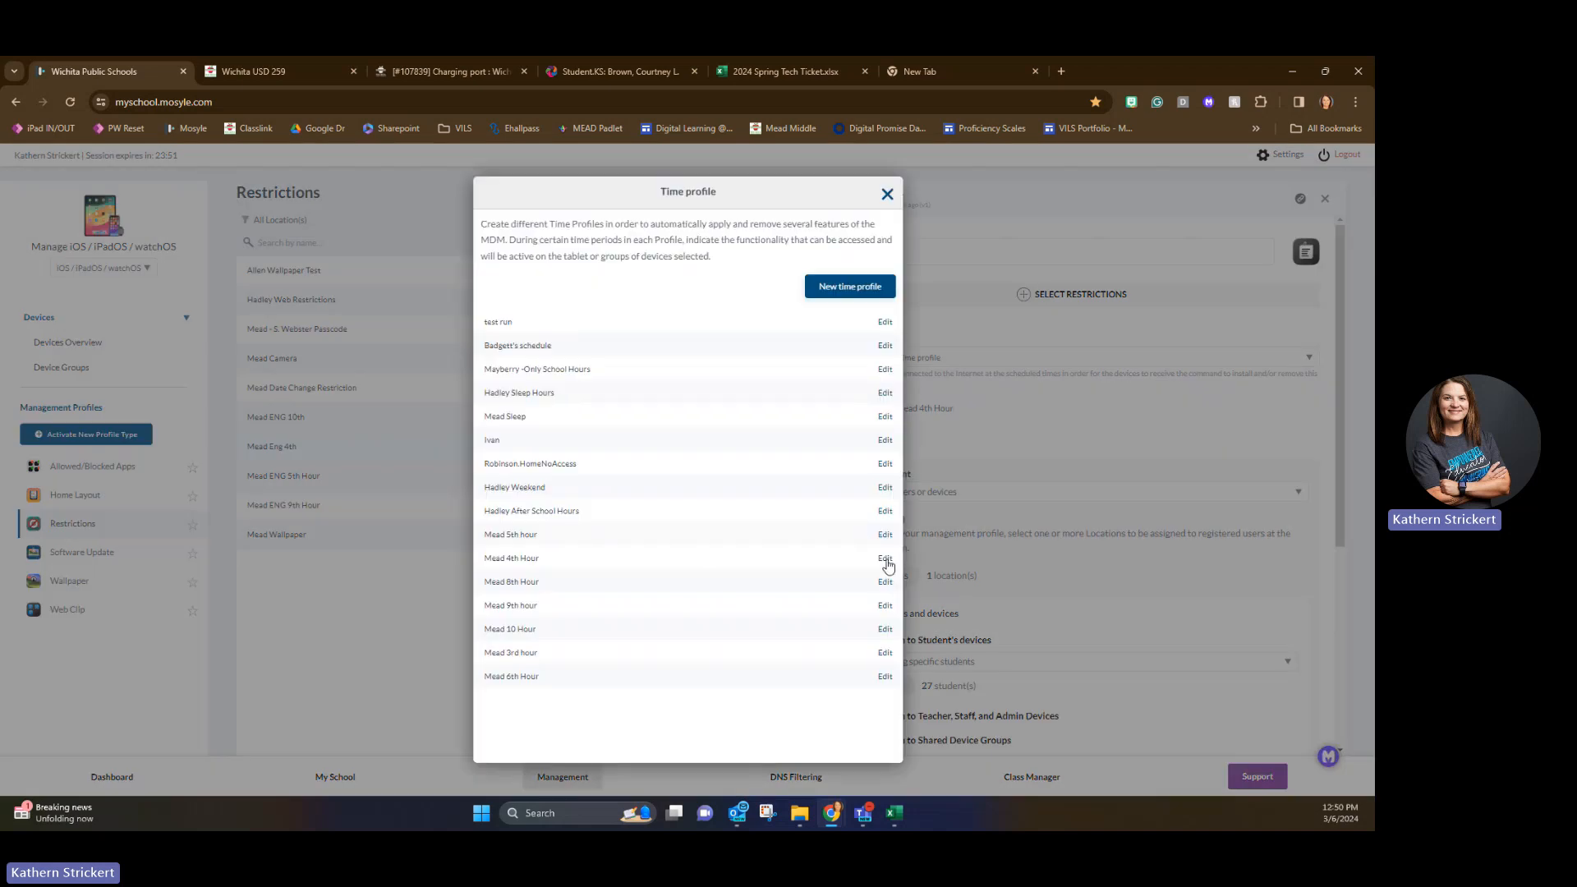
pyautogui.click(886, 559)
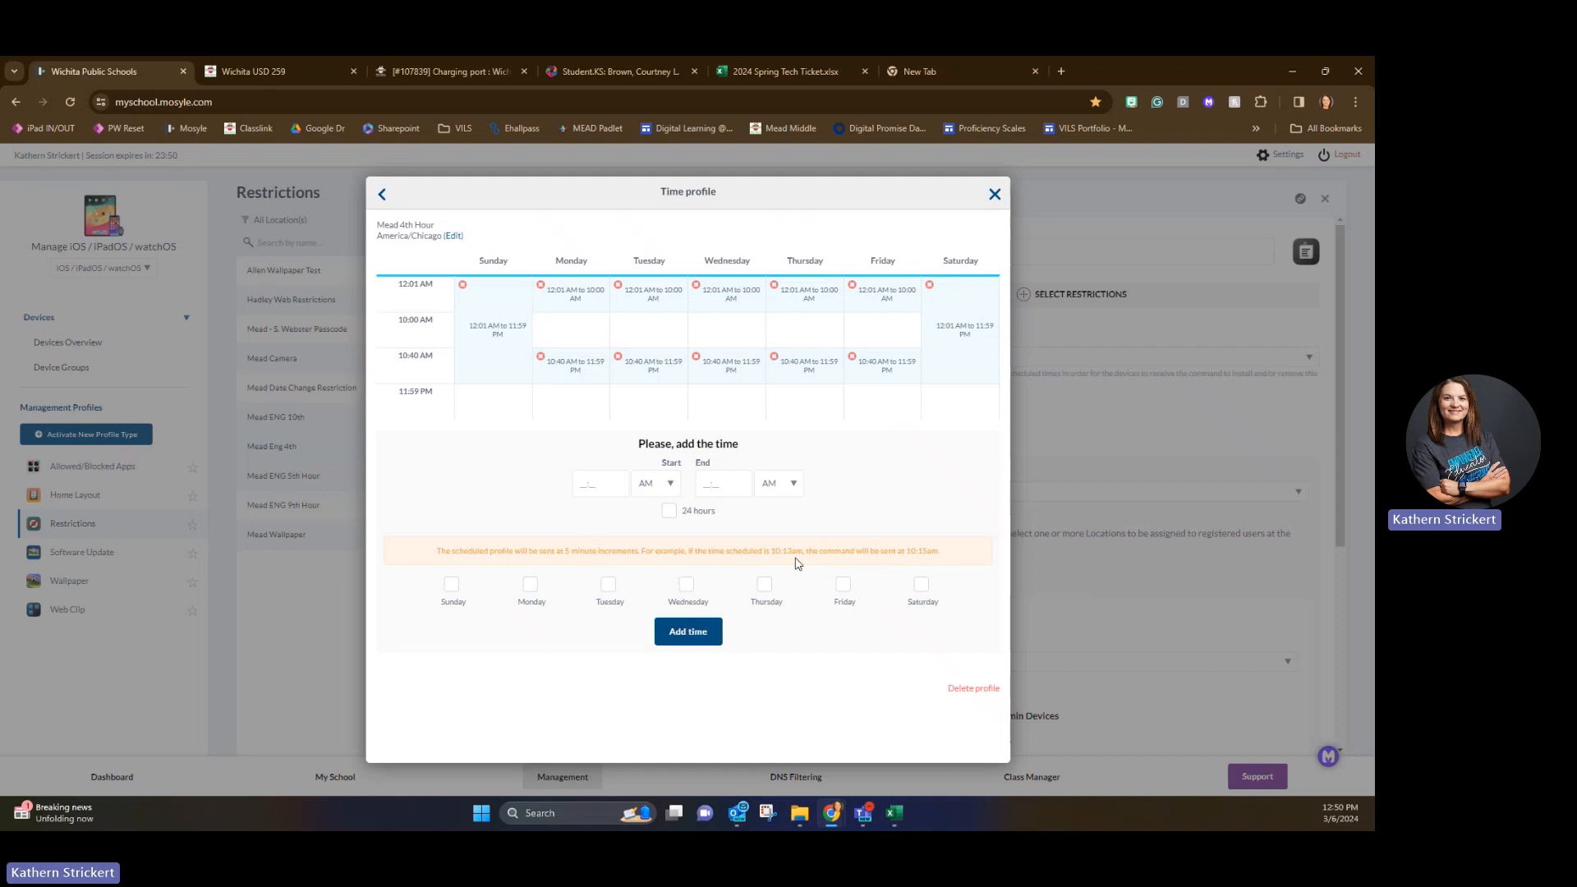
pyautogui.click(995, 195)
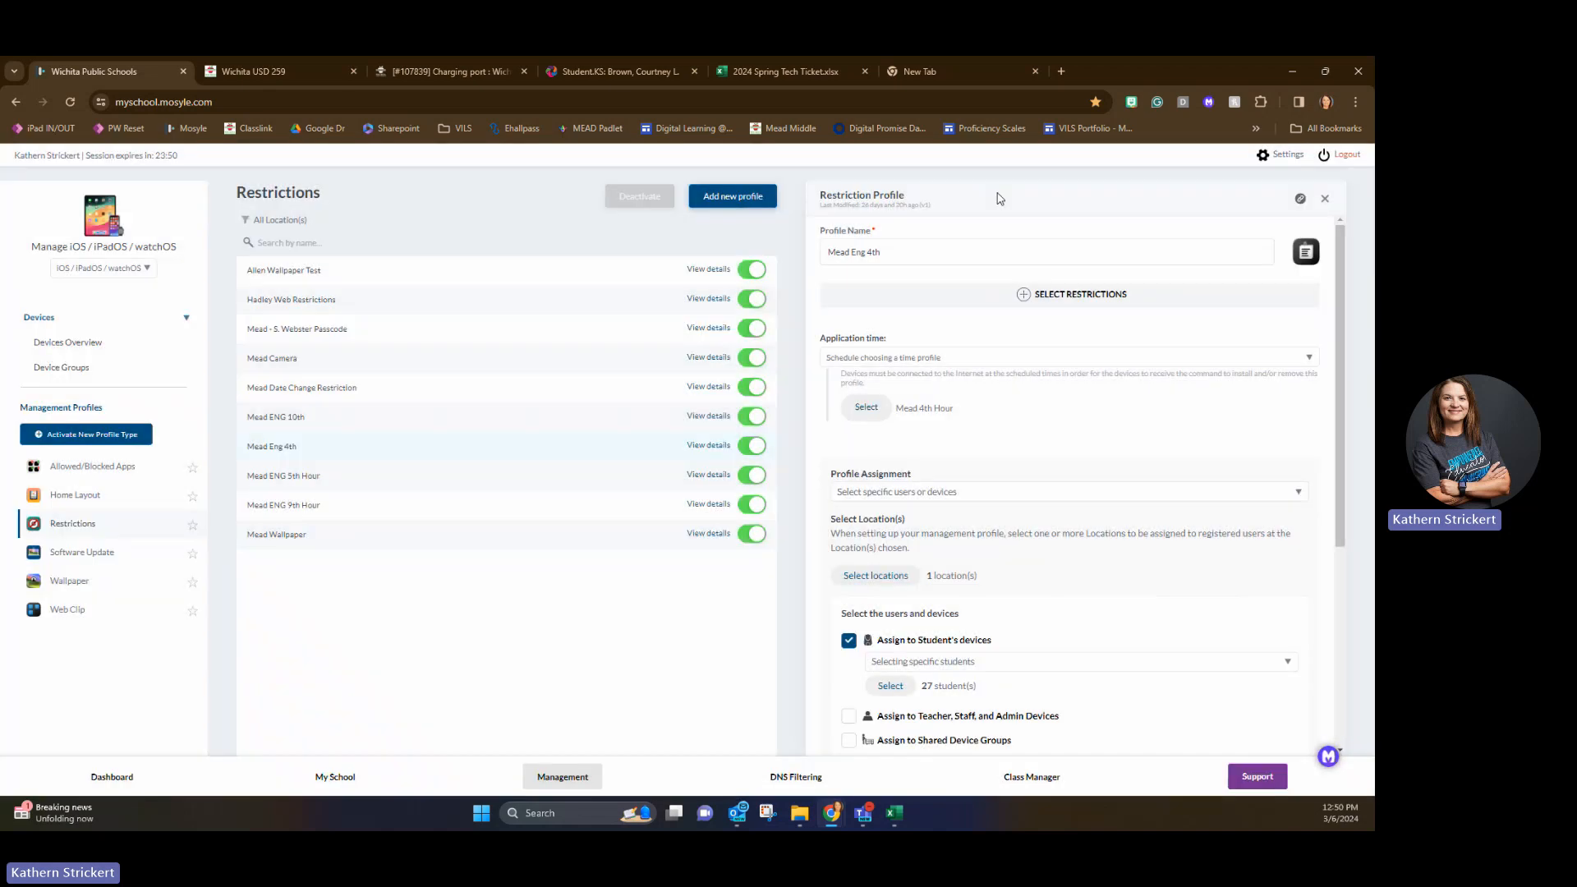
# Look at the filter options in the profile's student selector and close it with the selection unchanged.
pyautogui.scroll(-3, 1338, 350)
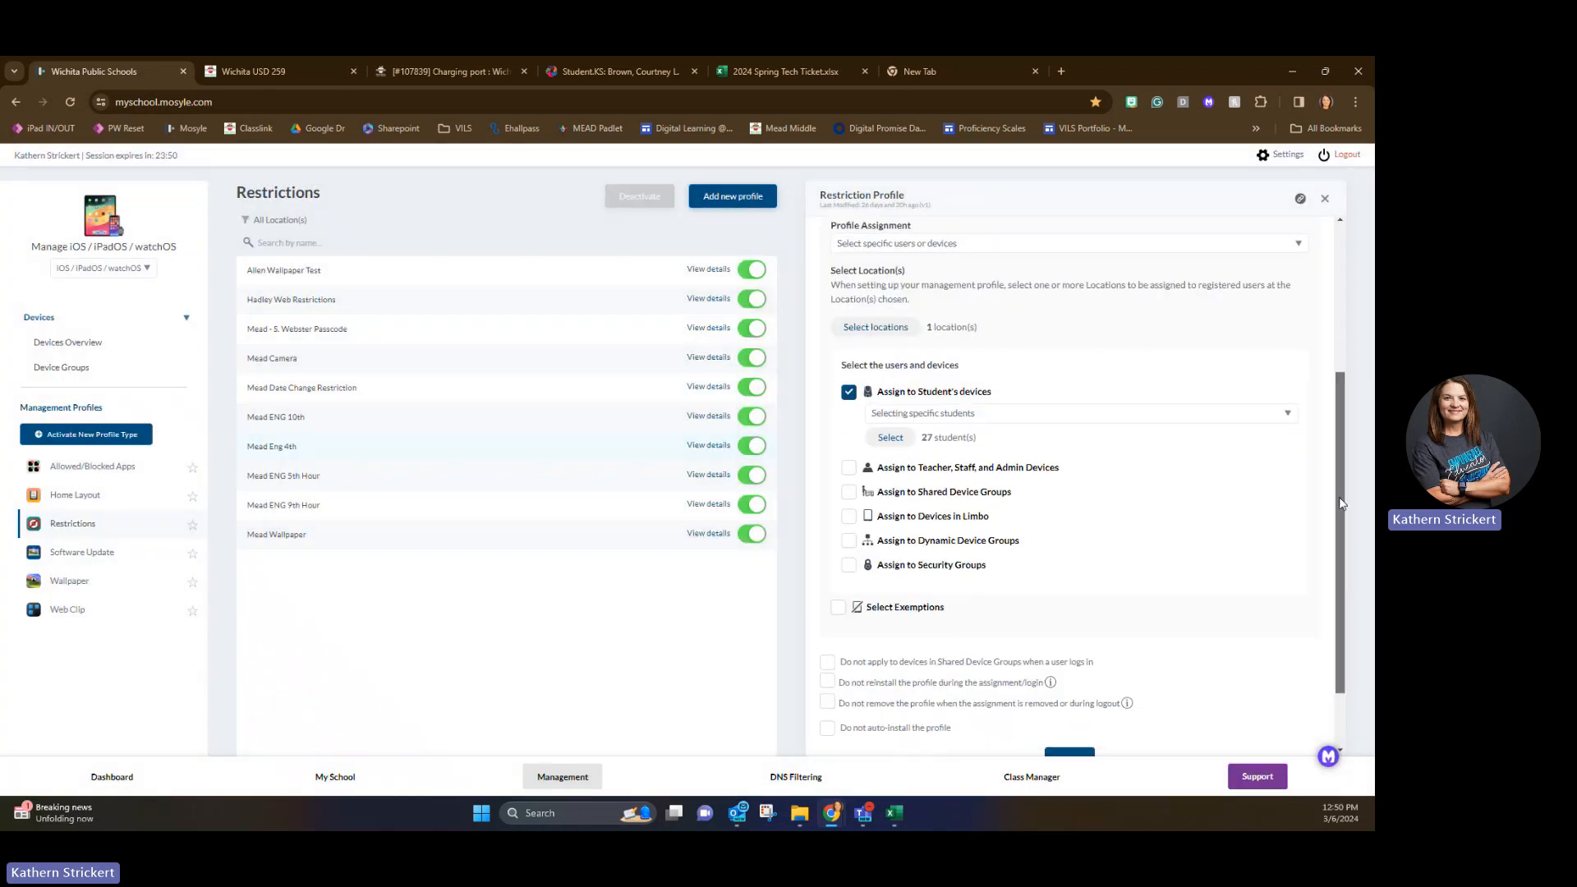
pyautogui.click(889, 435)
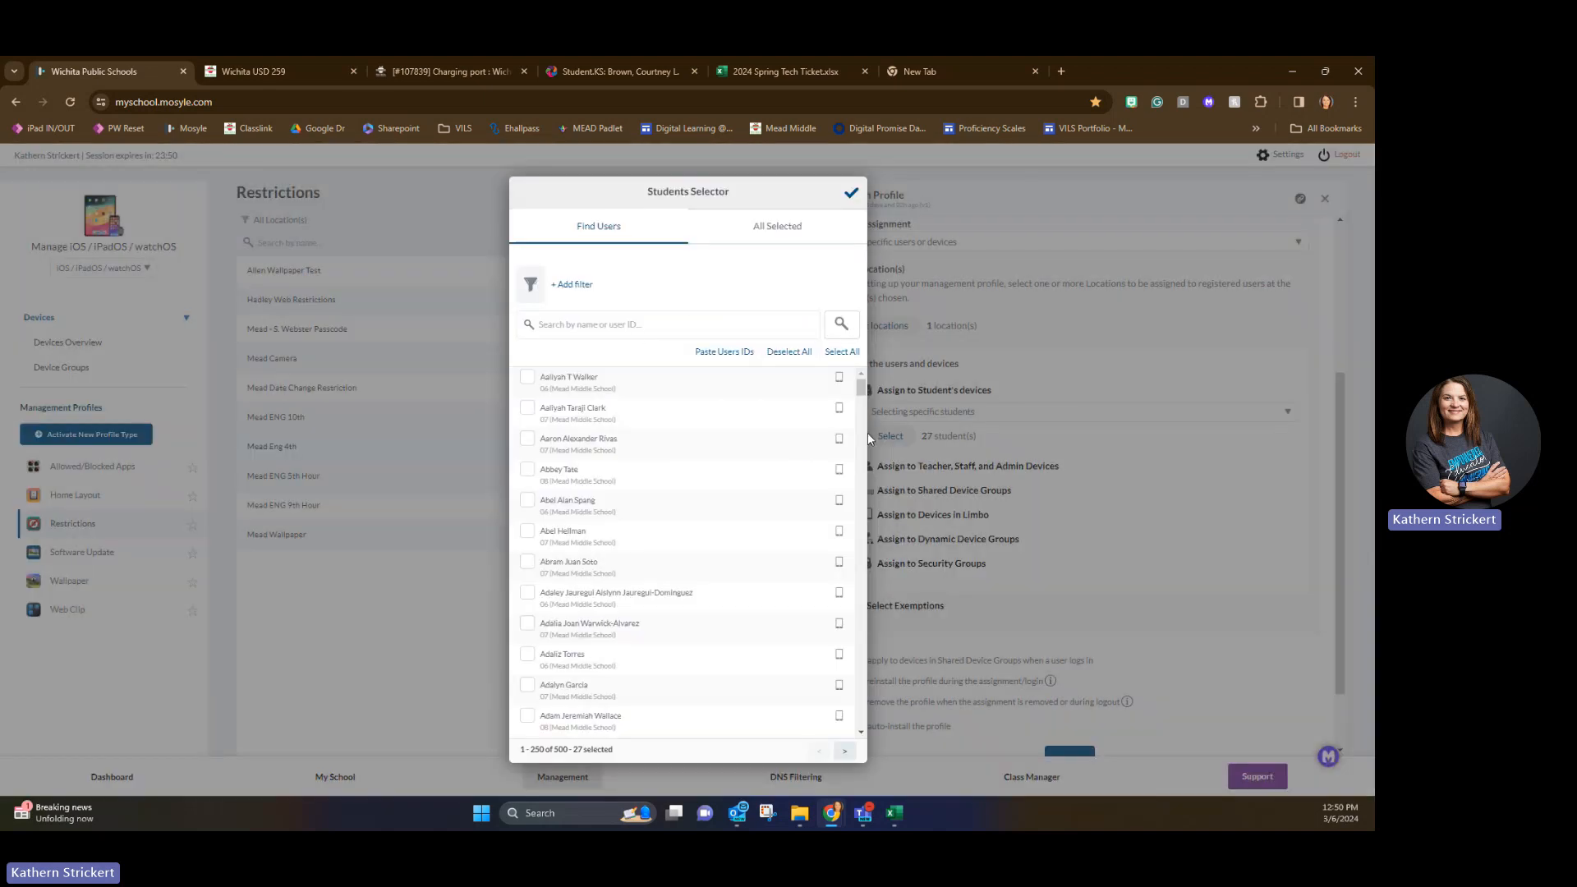
pyautogui.click(574, 285)
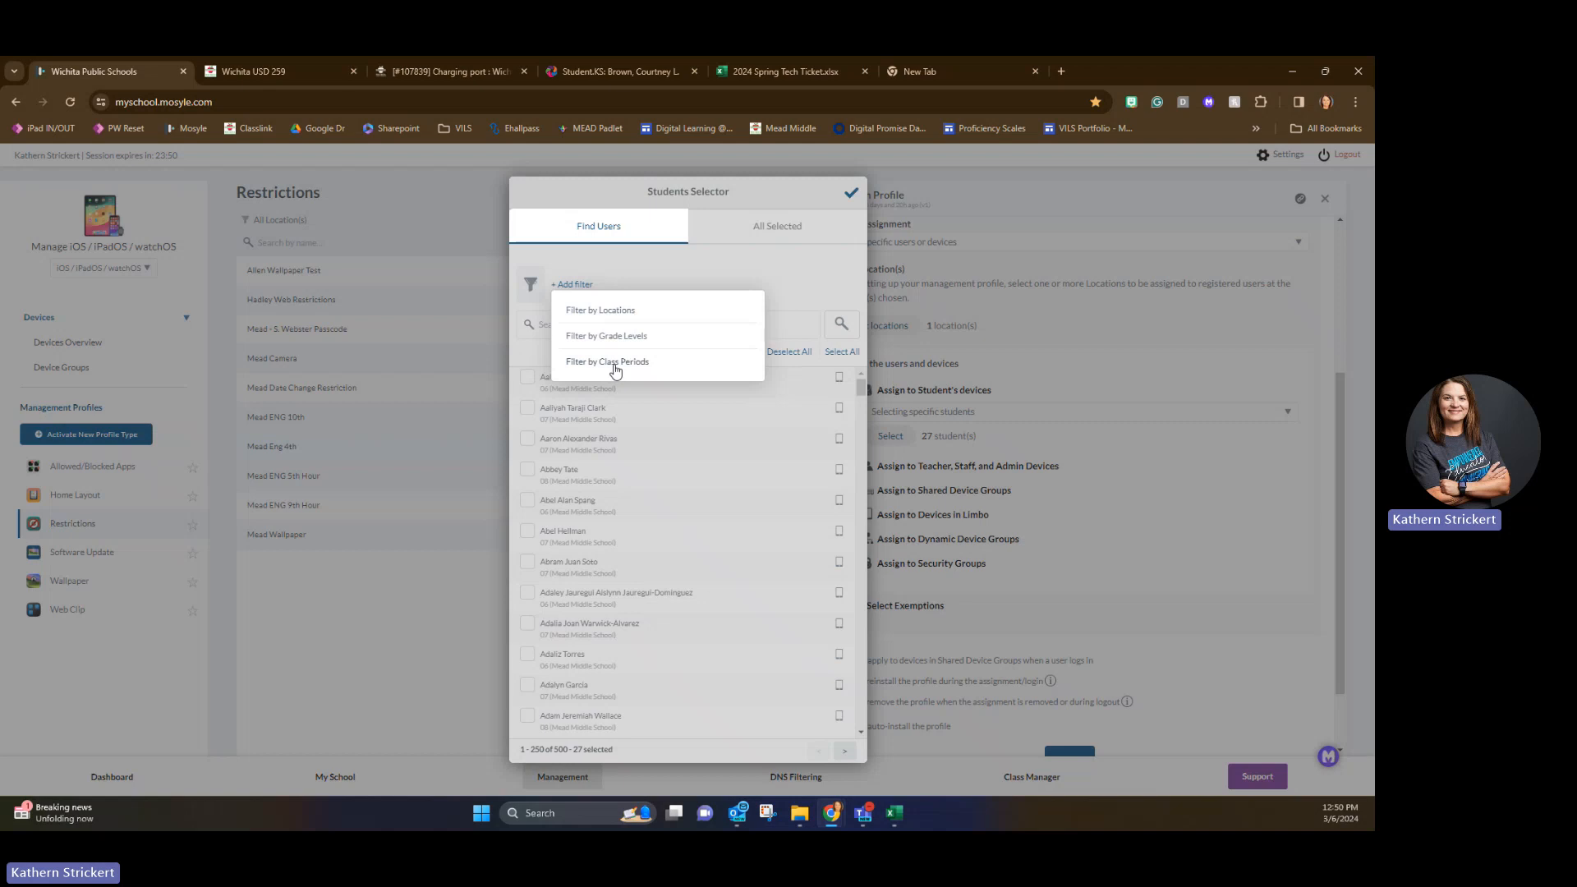
pyautogui.click(854, 200)
pyautogui.click(852, 197)
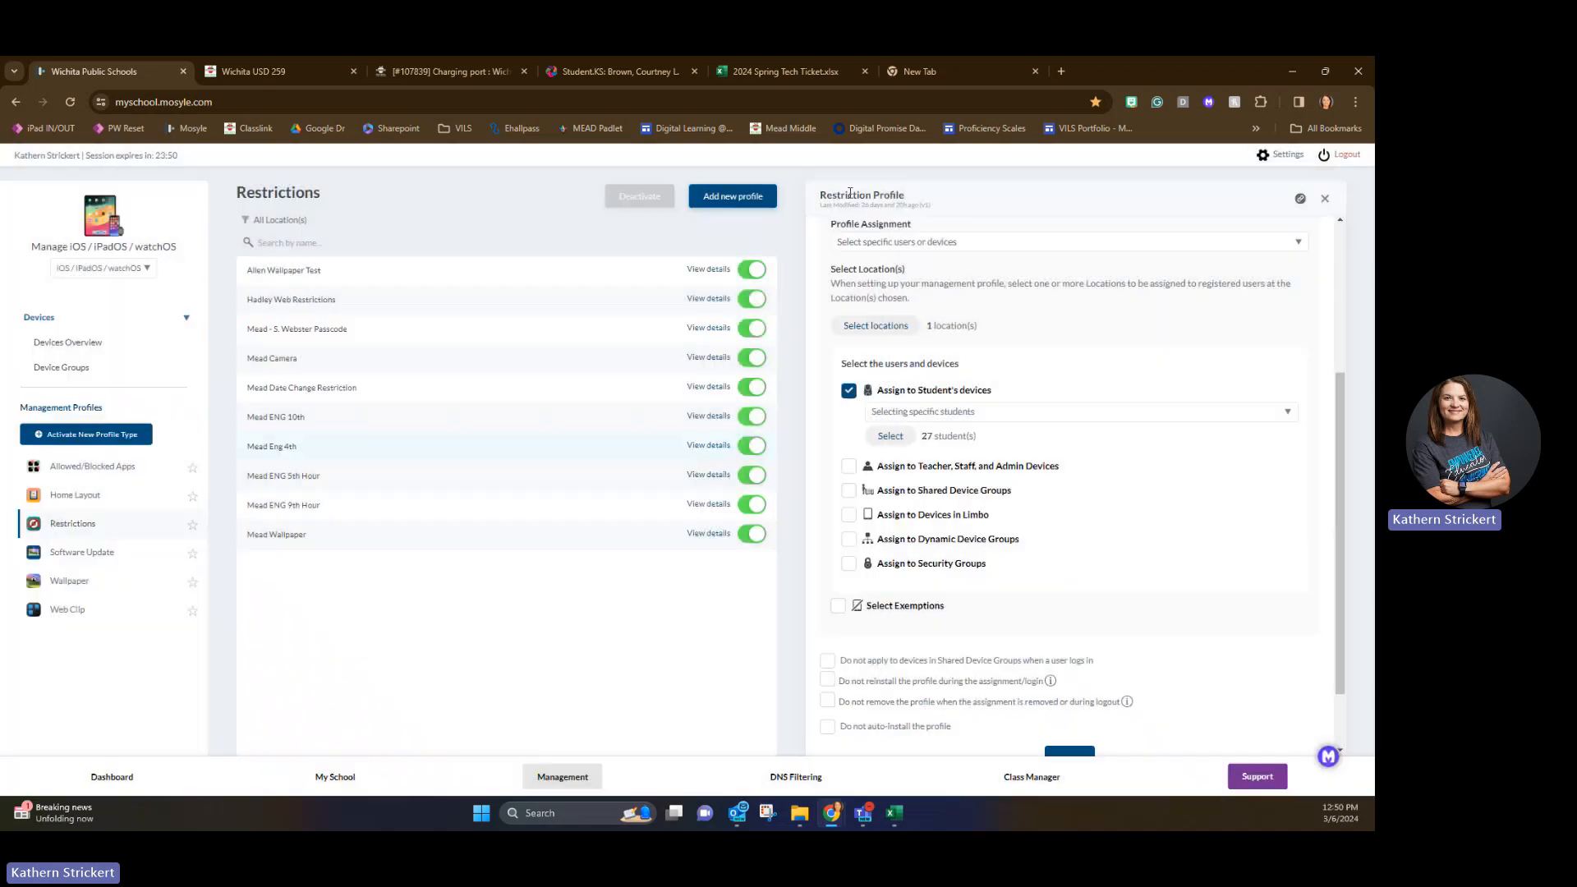
# Search the restrictions for "cam", add Do not allow Camera to the Mead Eng 4th profile, and save the profile.
pyautogui.scroll(3, 1327, 480)
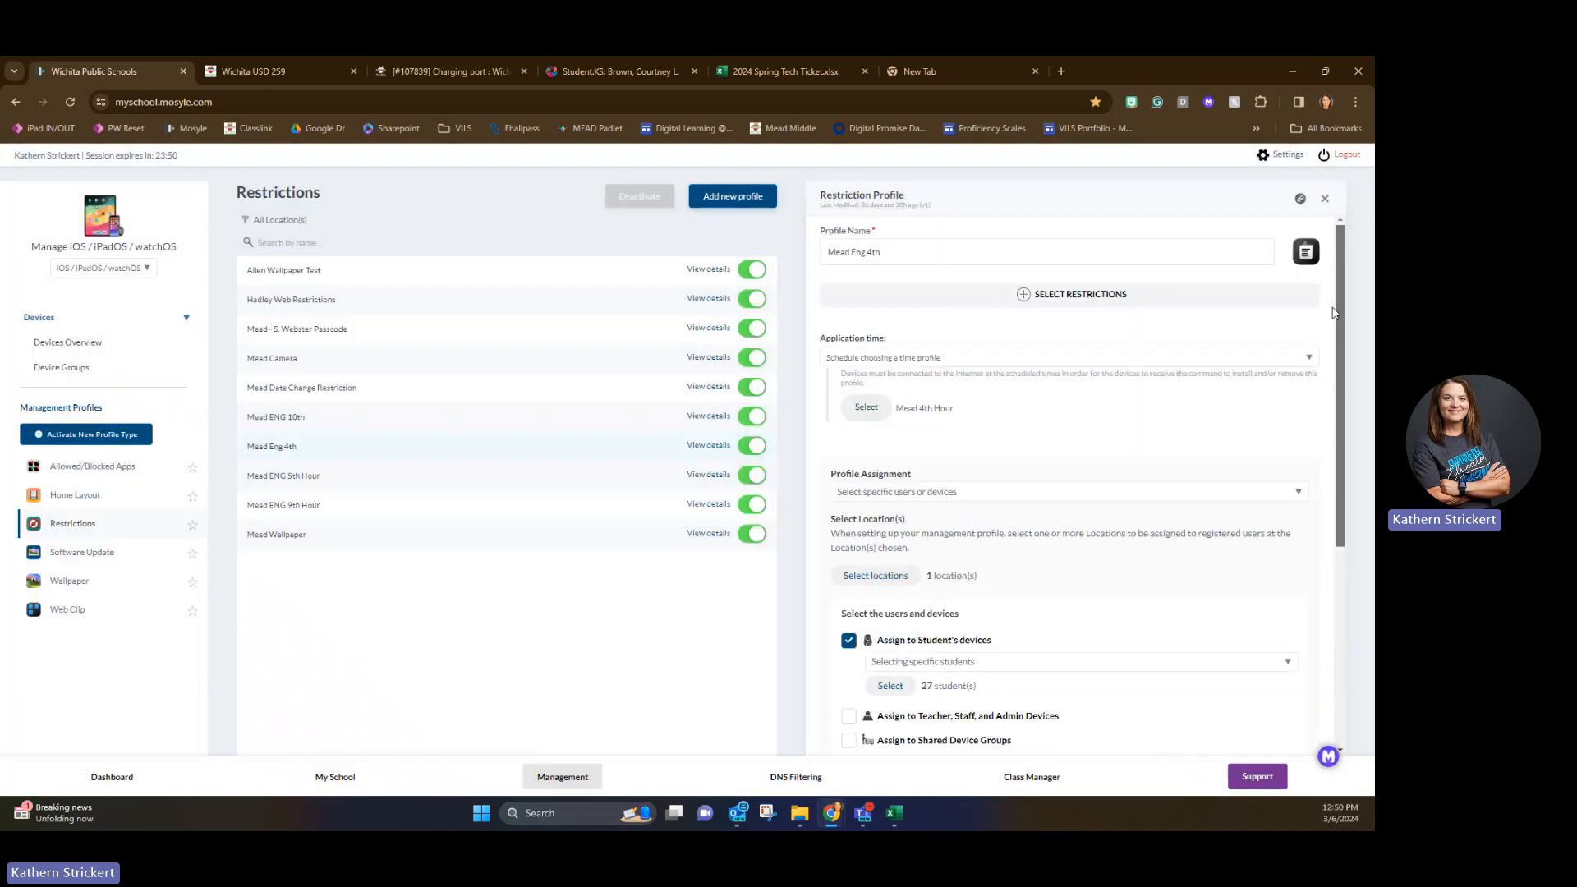
pyautogui.click(1021, 297)
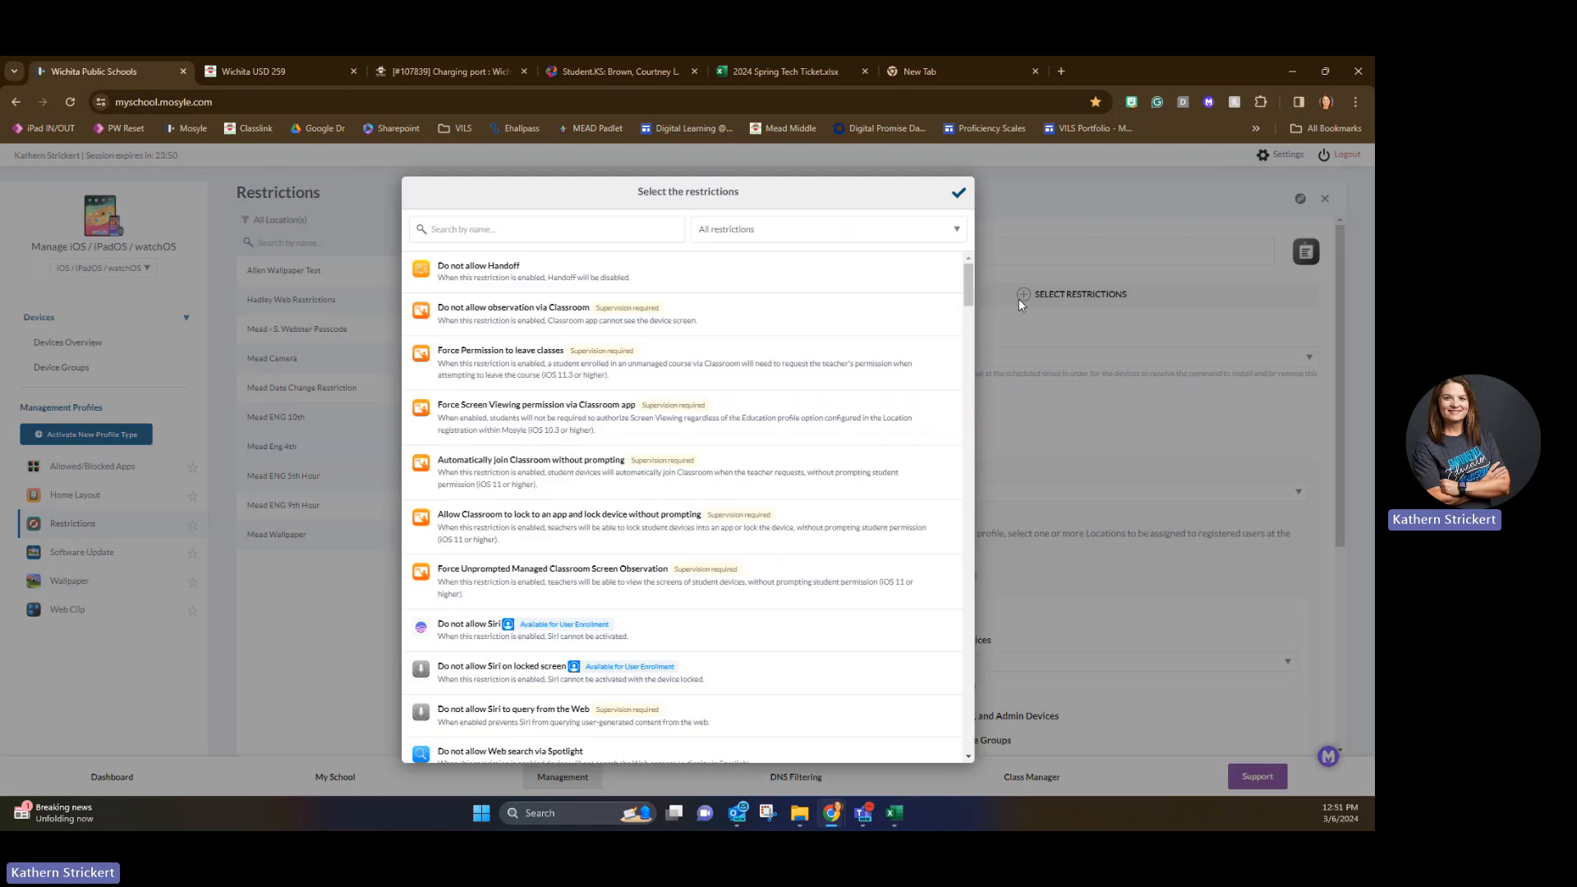
pyautogui.click(602, 234)
pyautogui.write('cam')
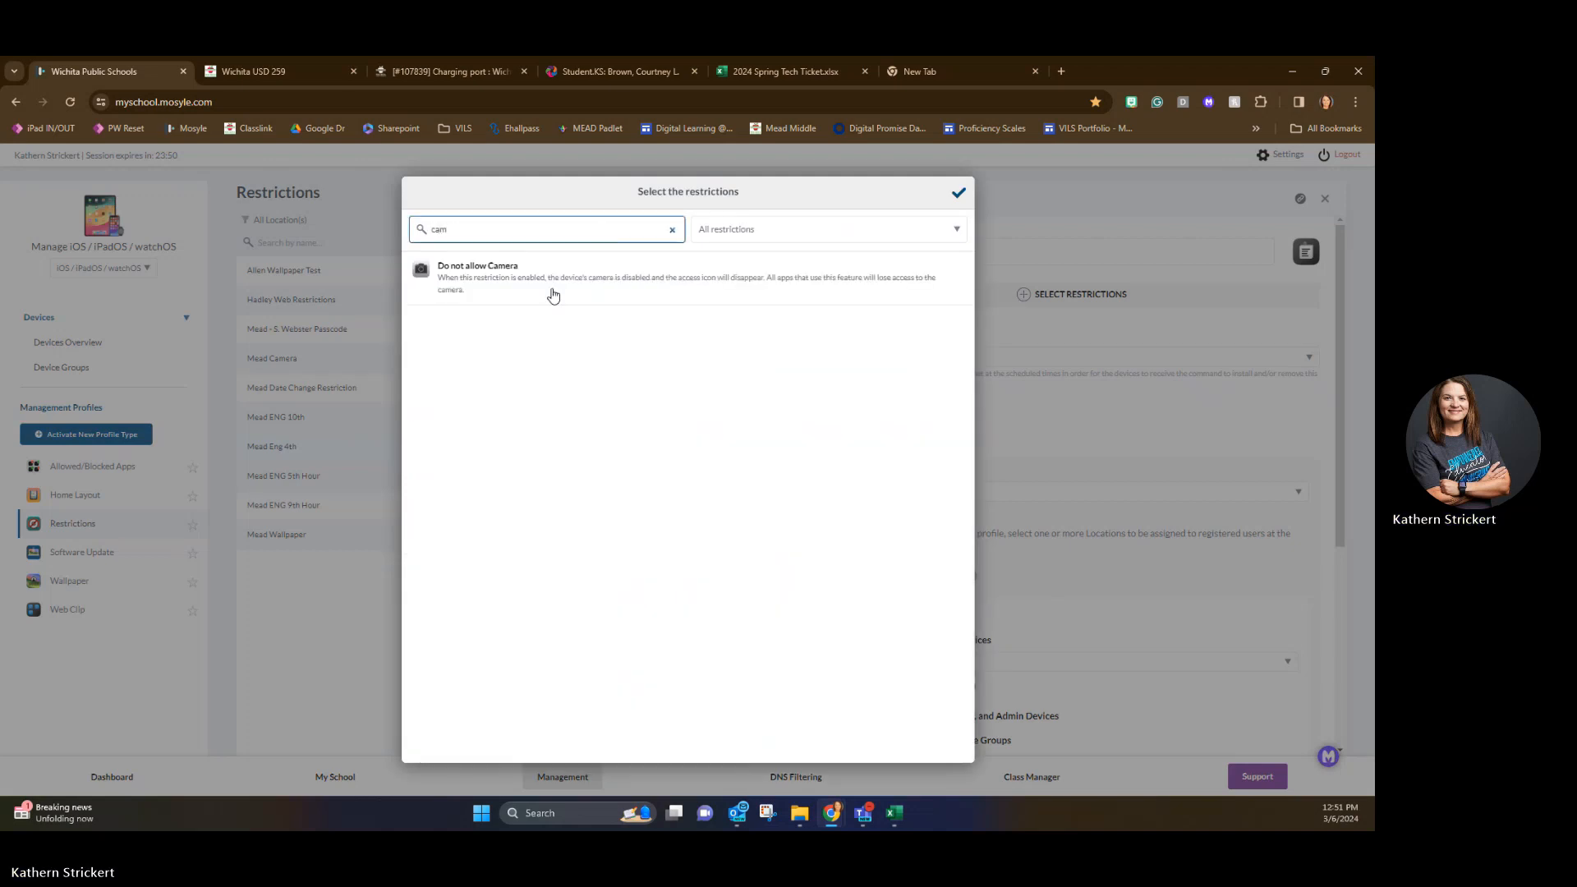
pyautogui.click(546, 294)
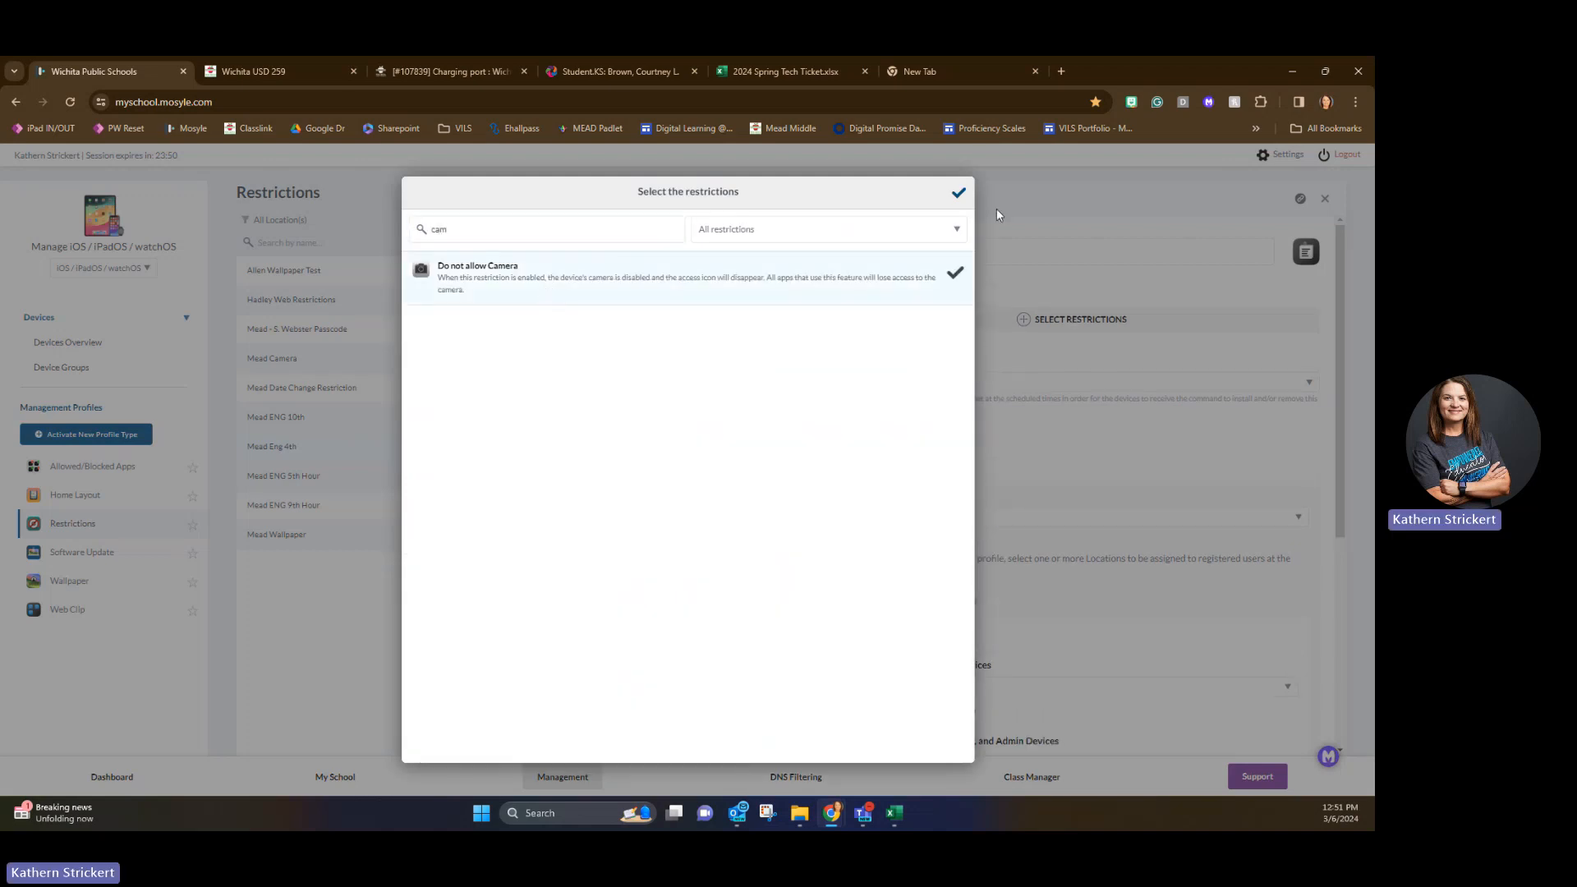
pyautogui.click(958, 192)
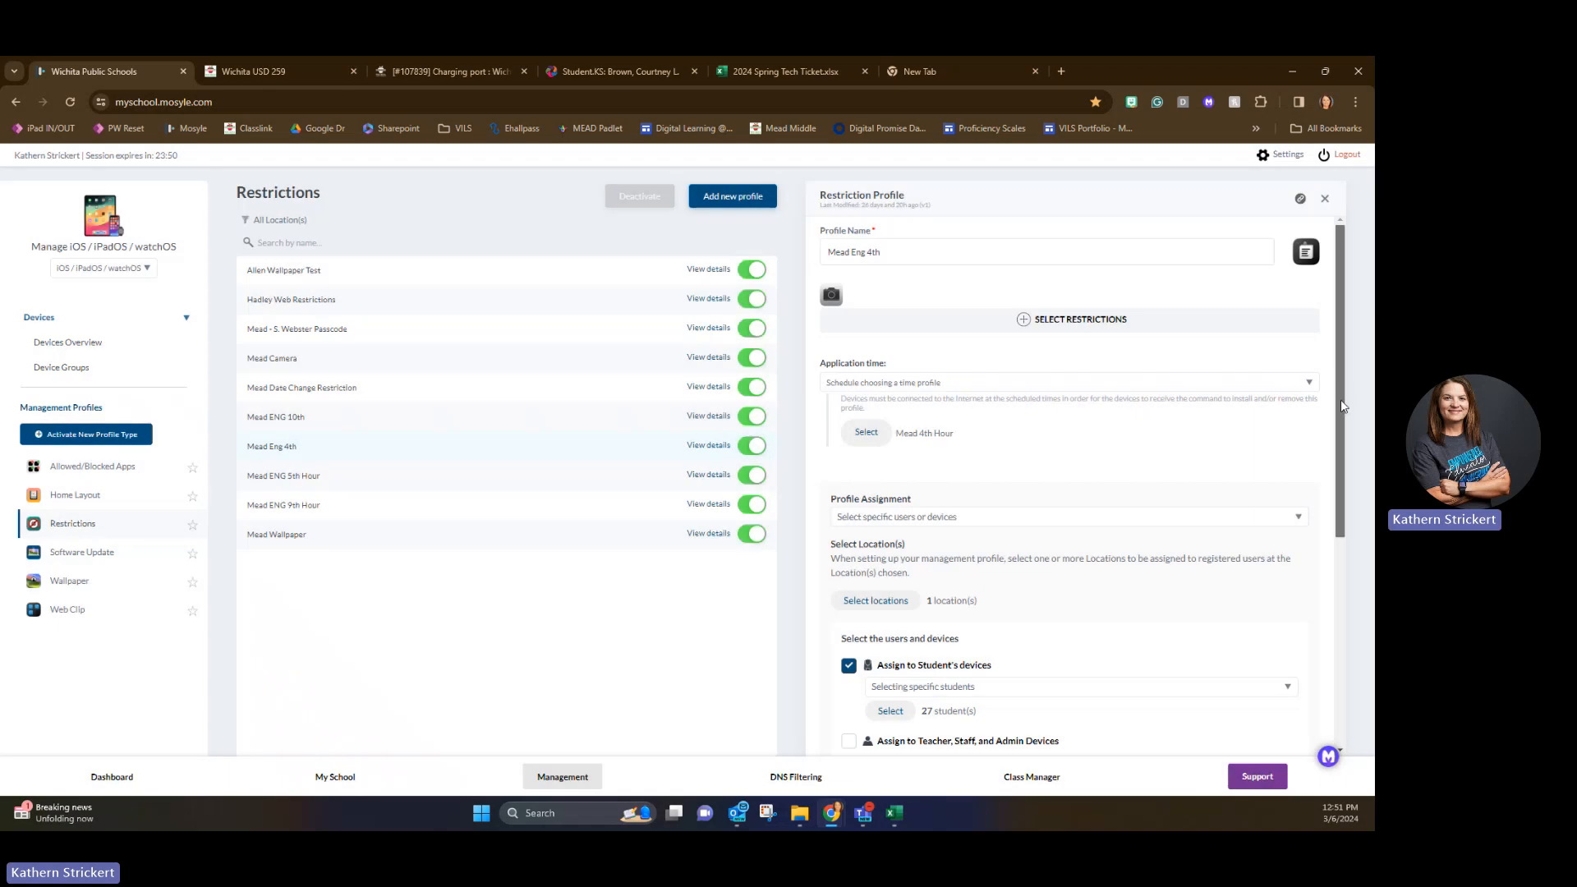
pyautogui.scroll(-5, 1340, 399)
pyautogui.click(1070, 676)
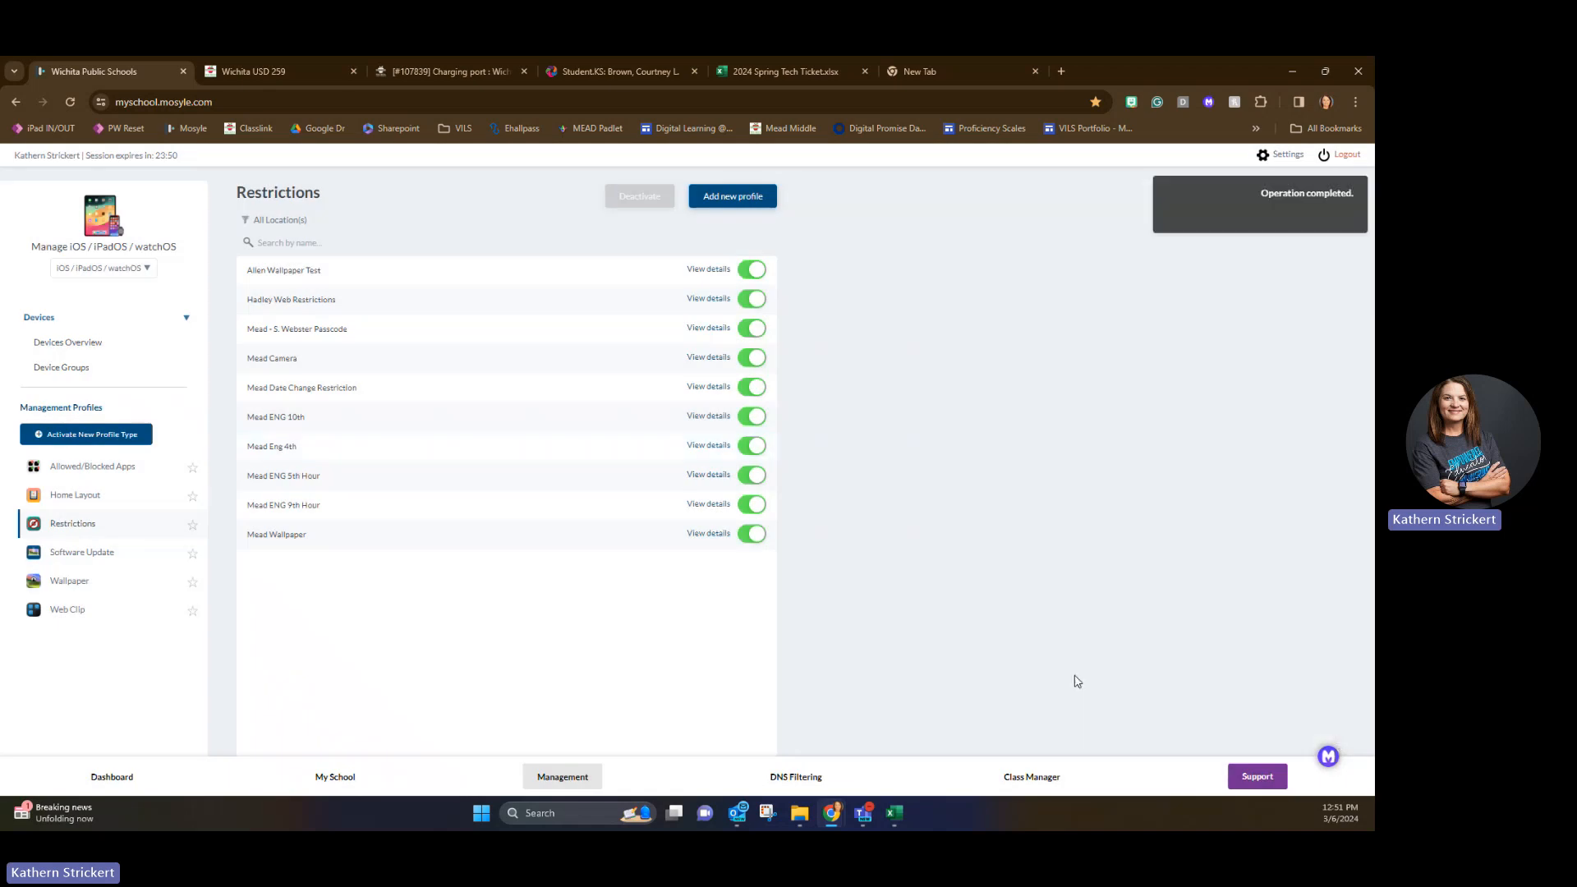